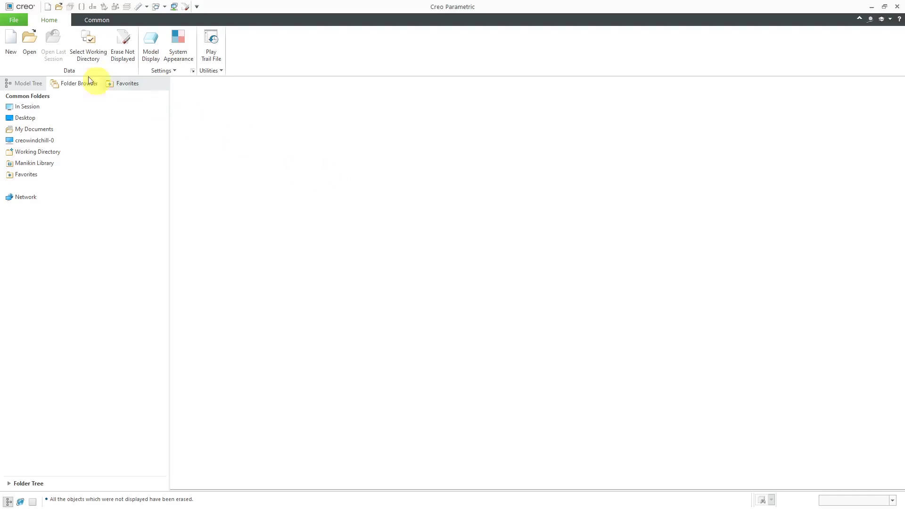
- Import the STEP file smt-fmx-3.stp as new part SMT-FMX-3.PRT and zoom in on the plate
{"action": "left_click", "coordinate": [34, 53]}
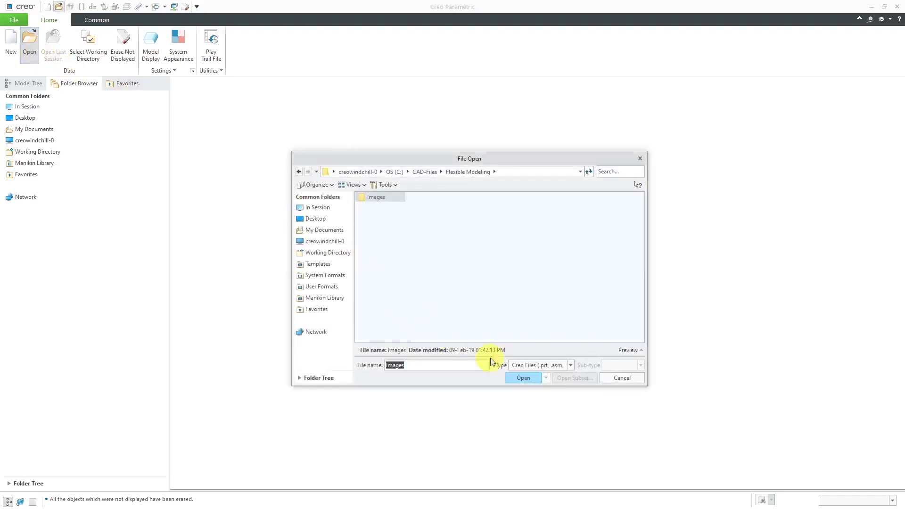
{"action": "left_click", "coordinate": [534, 364]}
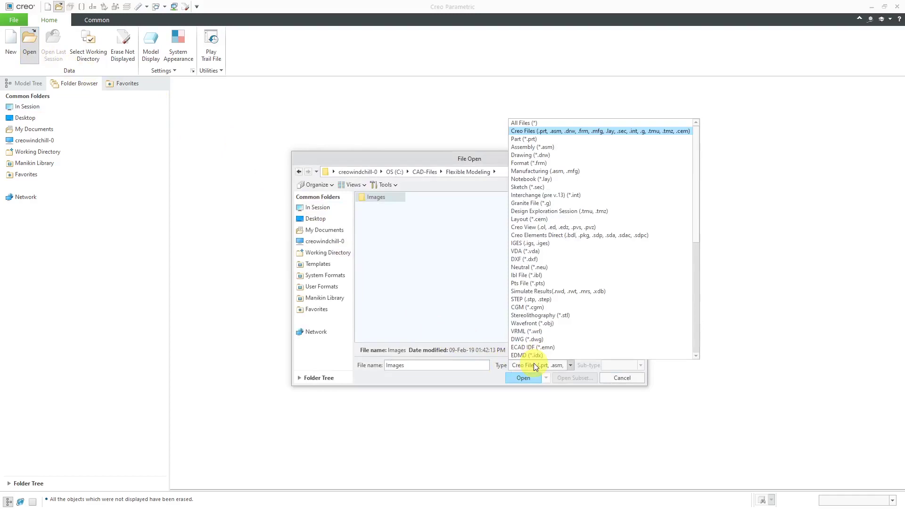
{"action": "left_click", "coordinate": [537, 299]}
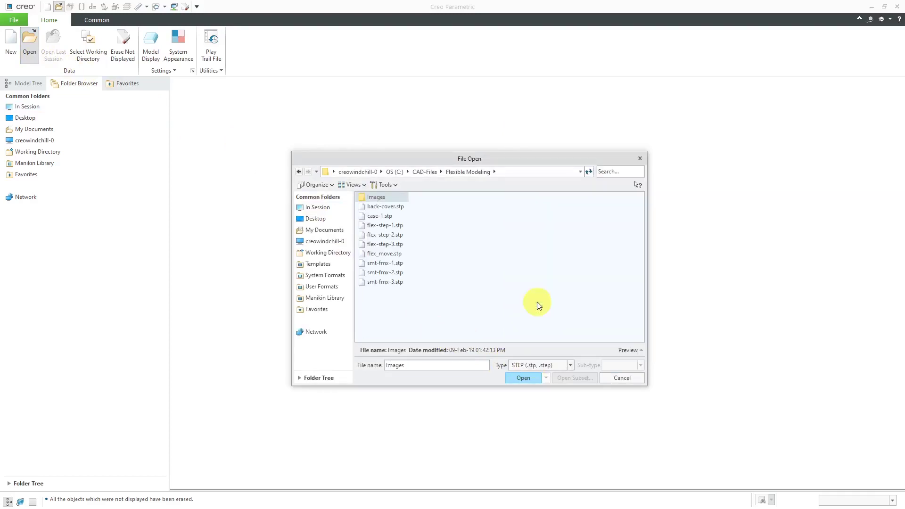
{"action": "double_click", "coordinate": [385, 282]}
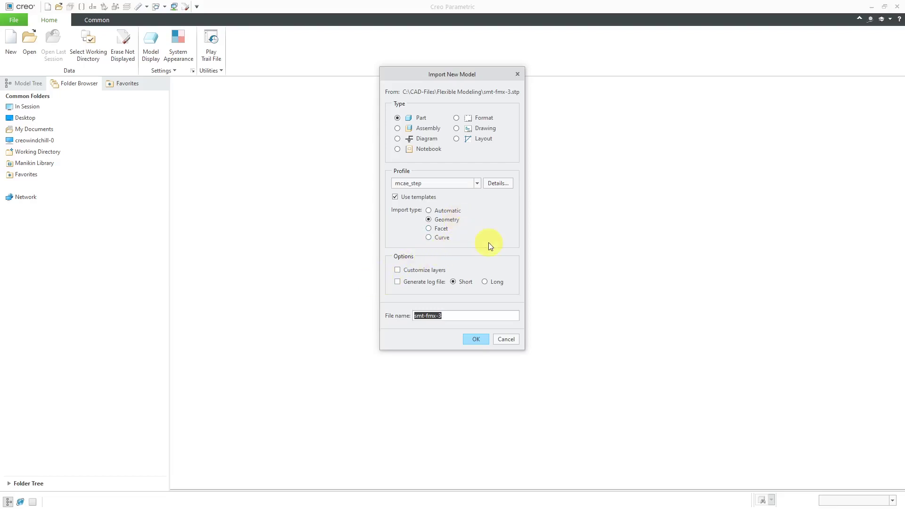
{"action": "left_click", "coordinate": [476, 340]}
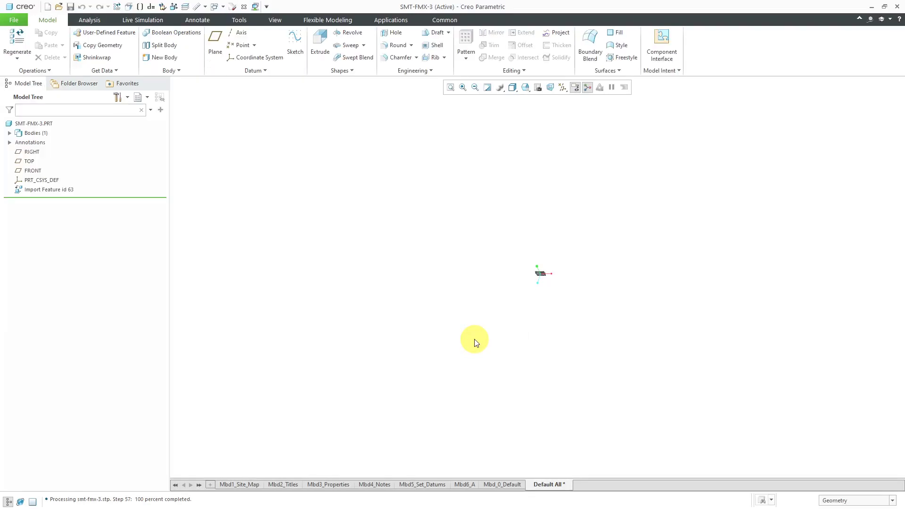
{"action": "scroll", "coordinate": [558, 252], "scroll_direction": "up", "scroll_amount": 3}
{"action": "scroll", "coordinate": [495, 372], "scroll_direction": "up", "scroll_amount": 3}
{"action": "scroll", "coordinate": [553, 165], "scroll_direction": "up", "scroll_amount": 5}
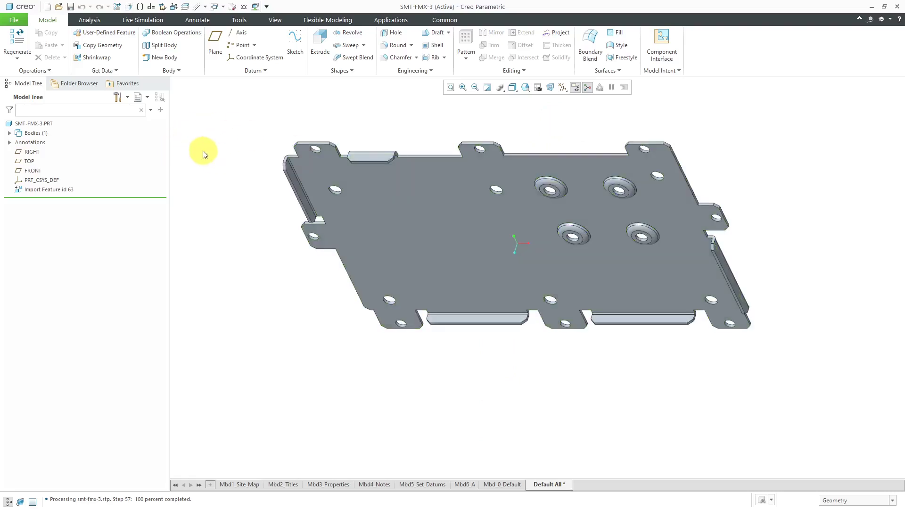
- Convert the plate to sheet metal, keeping model geometry with the plate surface as driving surface
{"action": "left_click", "coordinate": [40, 73]}
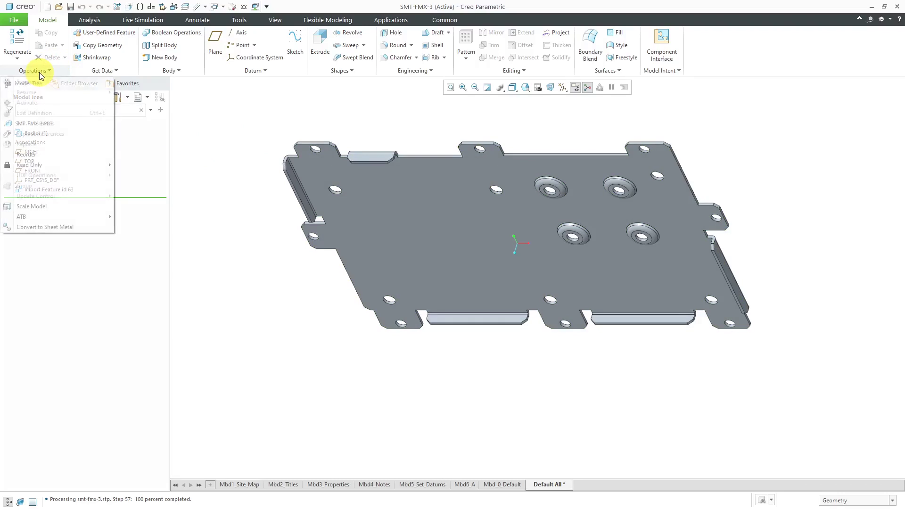
{"action": "left_click", "coordinate": [66, 227]}
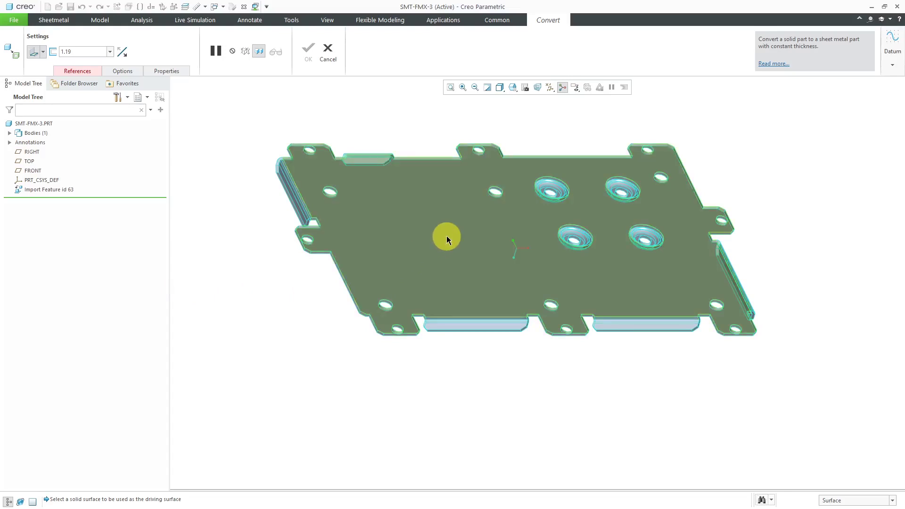
{"action": "left_click", "coordinate": [447, 239]}
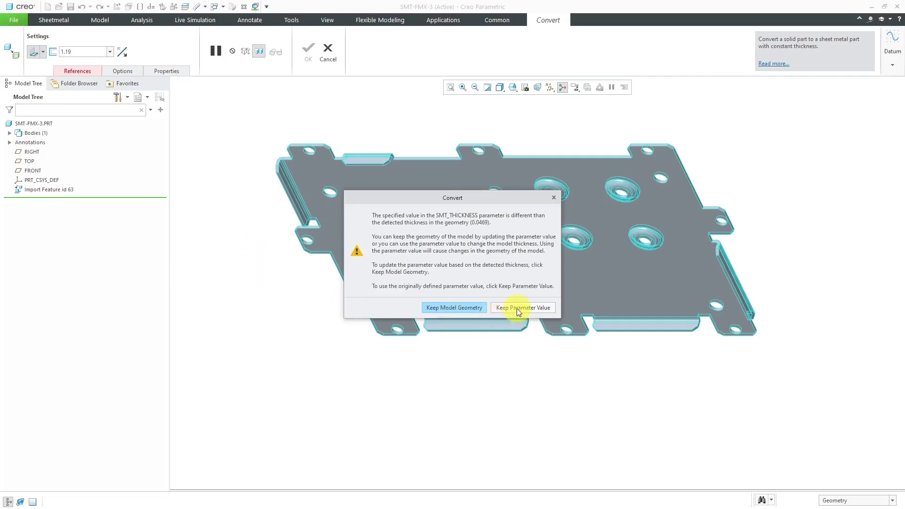
{"action": "left_click", "coordinate": [455, 308]}
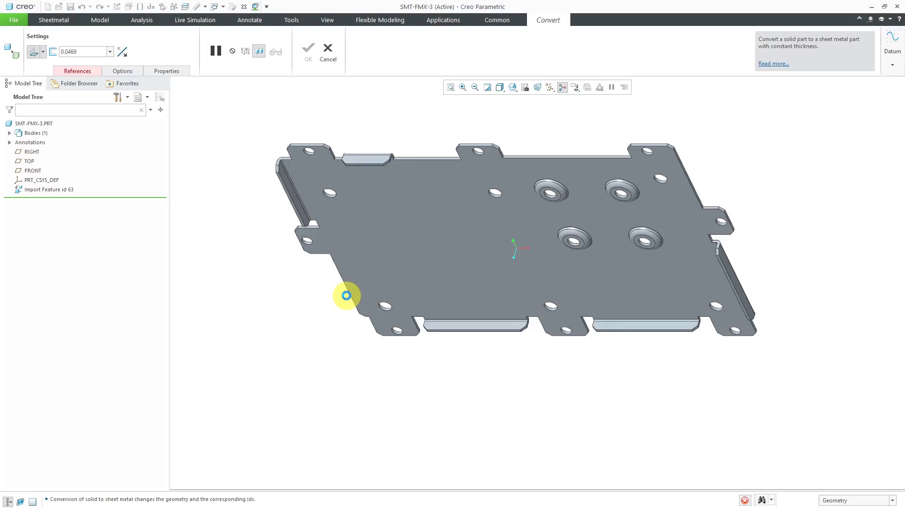
{"action": "left_click", "coordinate": [346, 295]}
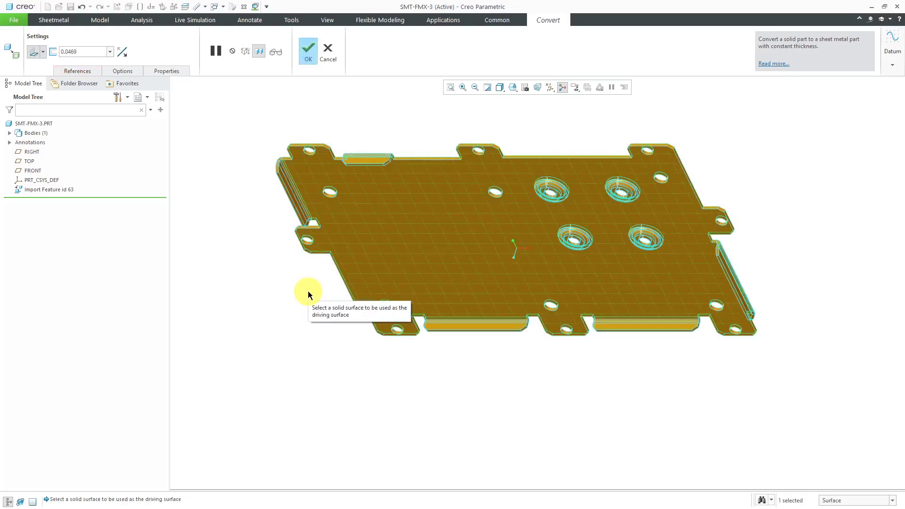
{"action": "middle_click", "coordinate": [274, 282]}
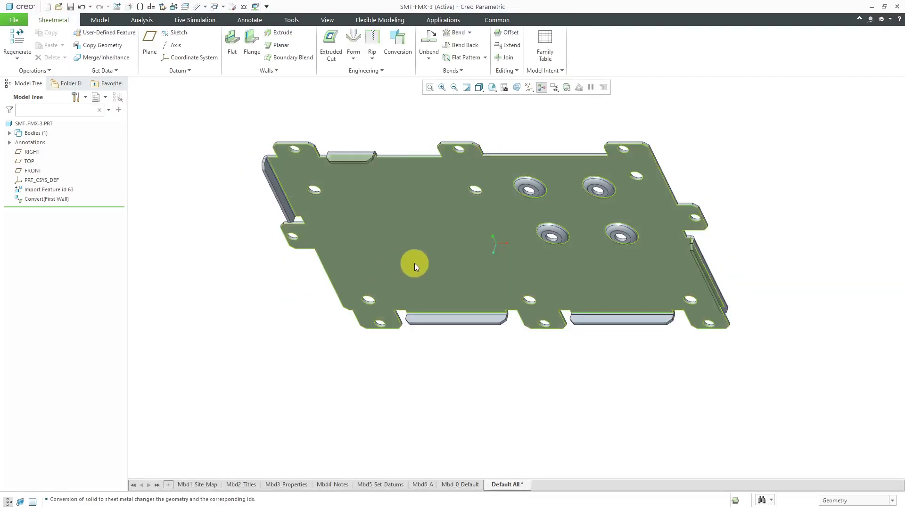
- Orbit the plate to a lower angle and switch to the Flexible Modeling tools
{"action": "mouse_move", "coordinate": [414, 263]}
{"action": "middle_mouse_down"}
{"action": "mouse_move", "coordinate": [422, 151]}
{"action": "mouse_move", "coordinate": [445, 152]}
{"action": "mouse_move", "coordinate": [414, 162]}
{"action": "mouse_move", "coordinate": [400, 141]}
{"action": "middle_mouse_up"}
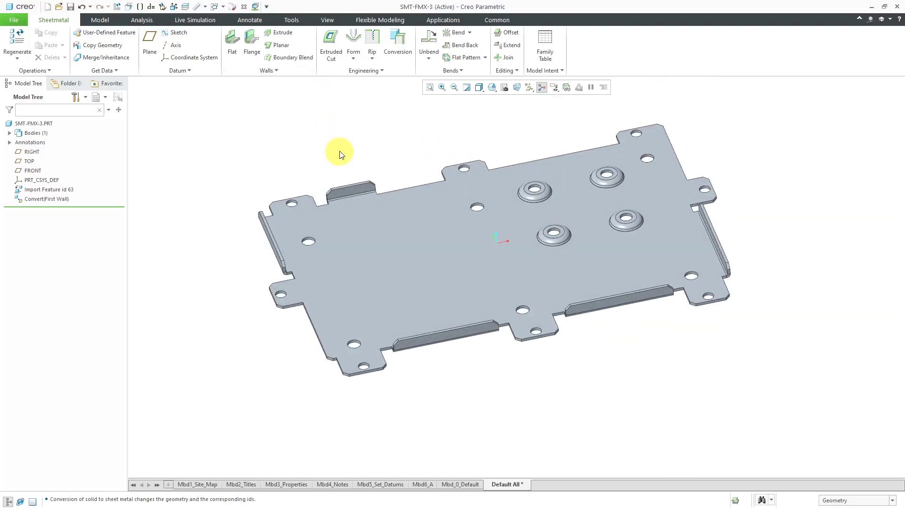
{"action": "left_click", "coordinate": [386, 19]}
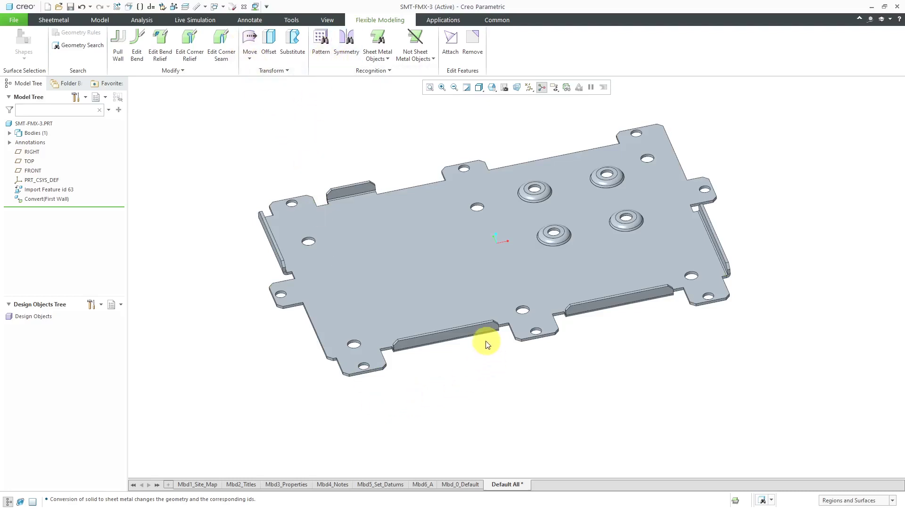
{"action": "scroll", "coordinate": [487, 344], "scroll_direction": "up", "scroll_amount": 6}
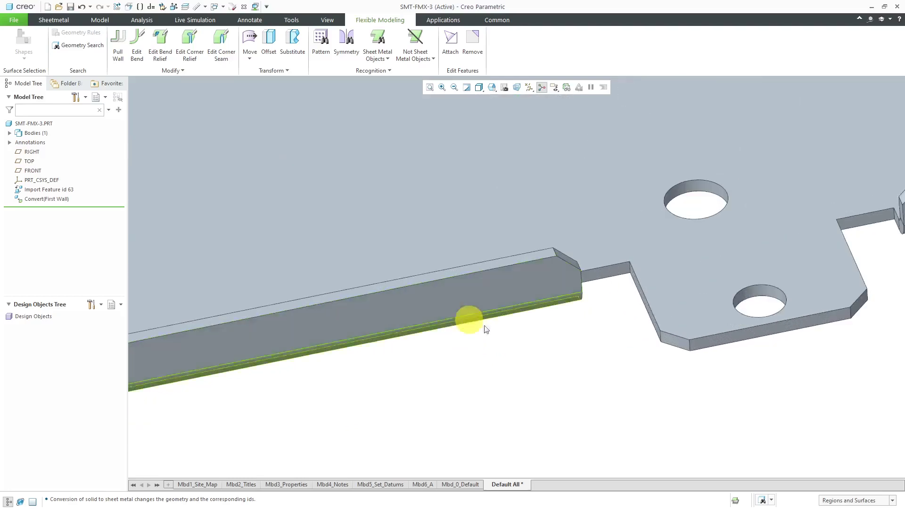
{"action": "scroll", "coordinate": [493, 333], "scroll_direction": "down", "scroll_amount": 3}
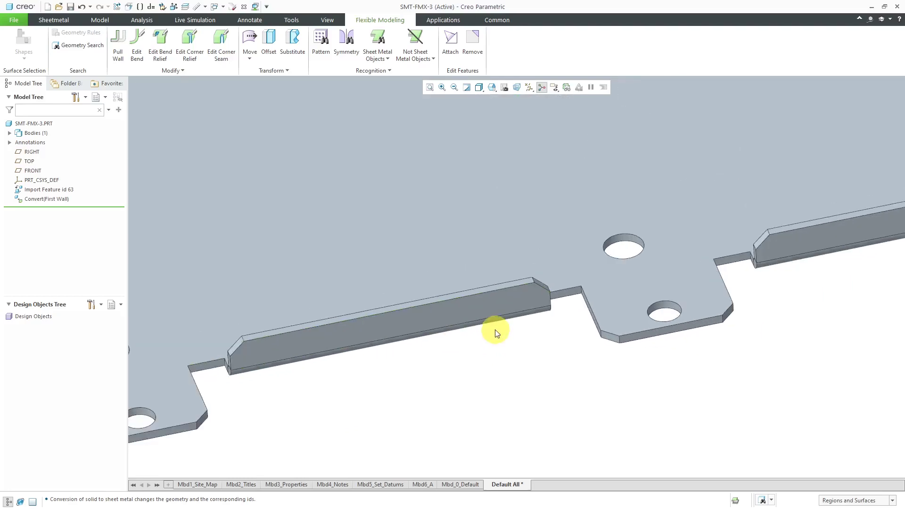
- Raise the front flange's top face 0.25 with the dragger, creating Move 1
{"action": "left_click", "coordinate": [403, 305]}
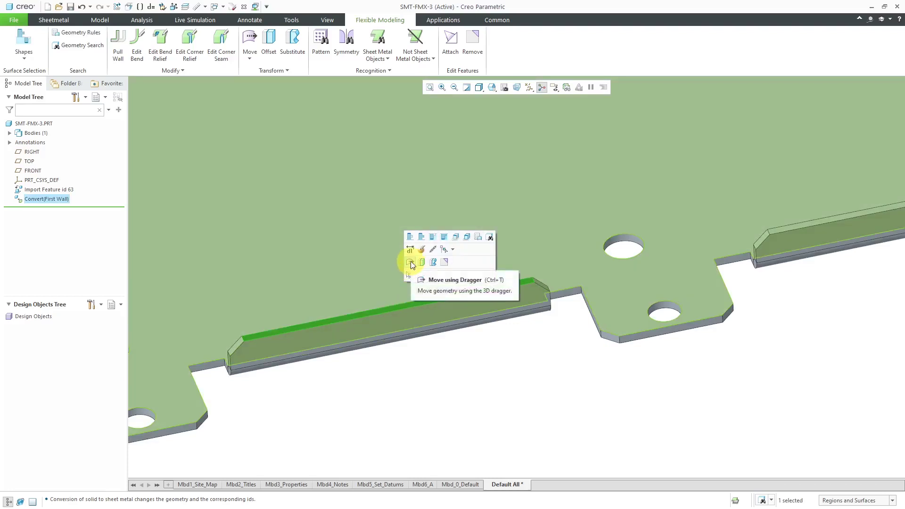
{"action": "left_click", "coordinate": [411, 262]}
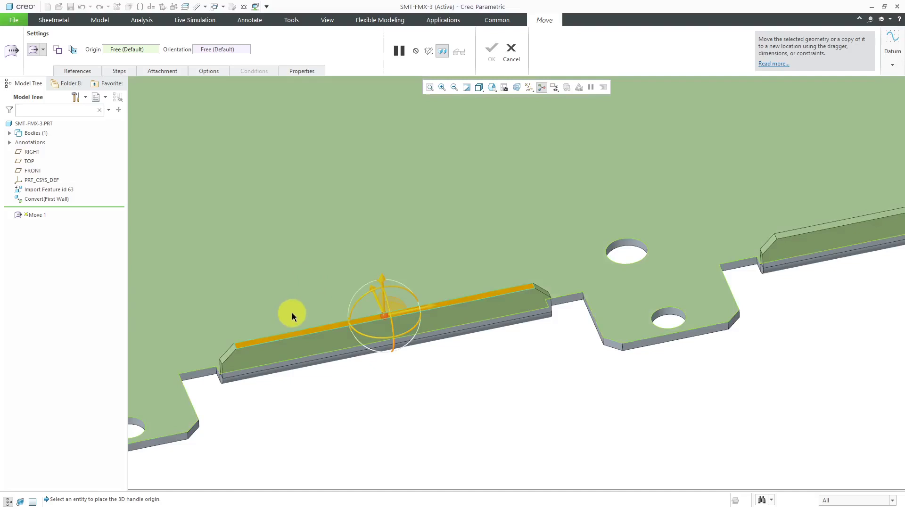
{"action": "left_click", "coordinate": [293, 313]}
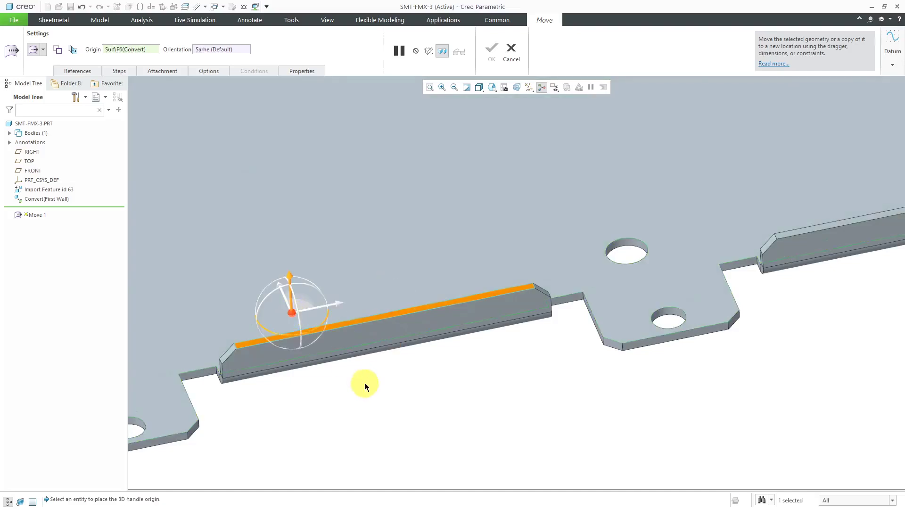
{"action": "left_click_drag", "start_coordinate": [292, 282], "coordinate": [306, 247]}
{"action": "type", "text": ".25"}
{"action": "key", "text": "Return"}
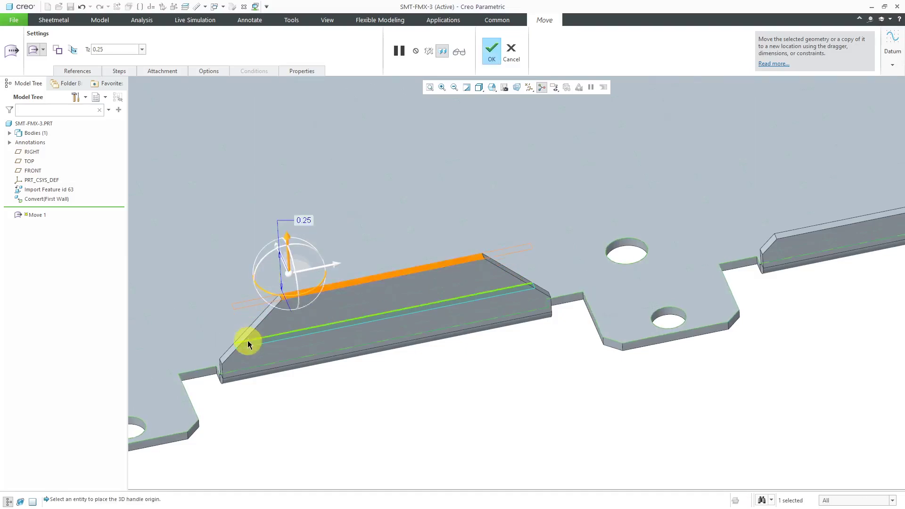
{"action": "middle_click", "coordinate": [447, 361]}
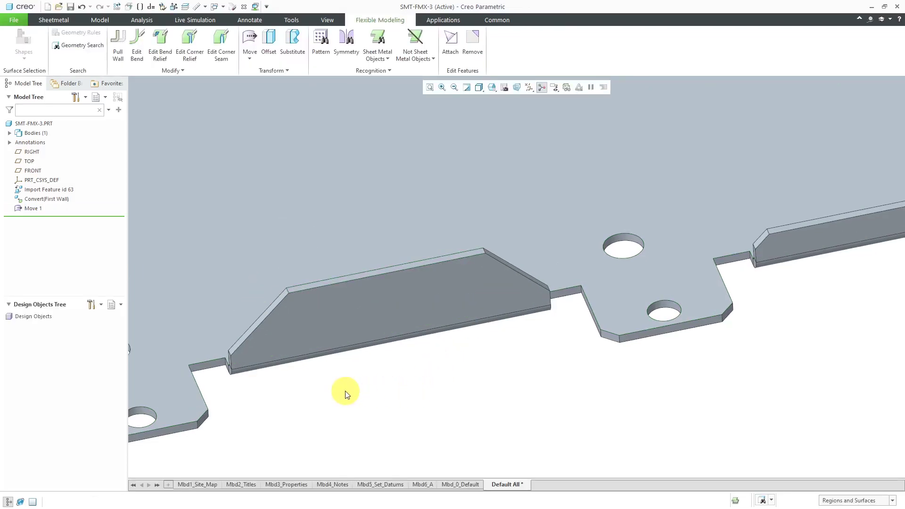
- Select the other flange's top face plus both chamfer faces and drag them upward
{"action": "scroll", "coordinate": [348, 393], "scroll_direction": "up", "scroll_amount": 3}
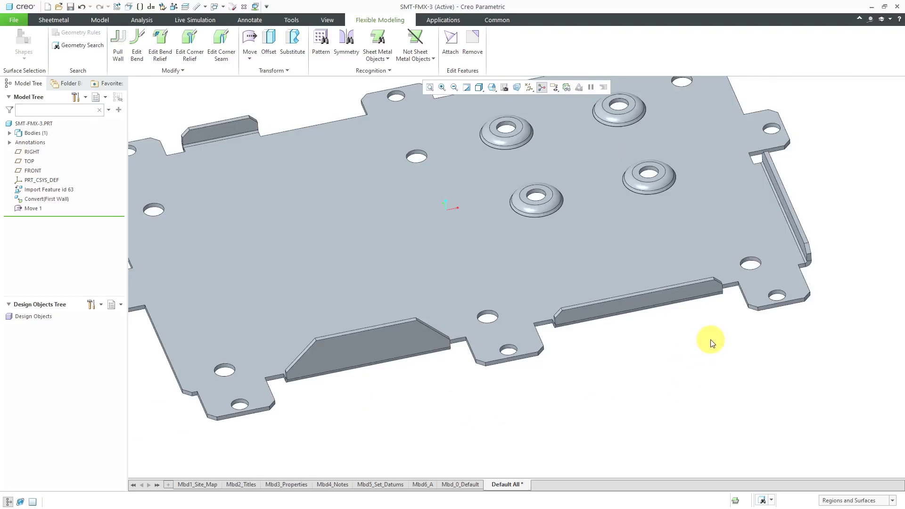
{"action": "scroll", "coordinate": [734, 310], "scroll_direction": "down", "scroll_amount": 5}
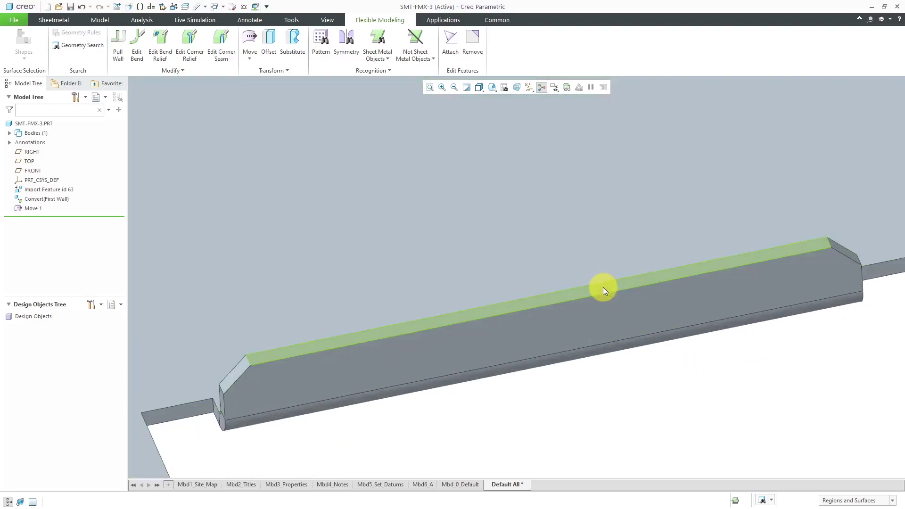
{"action": "left_click", "coordinate": [603, 287]}
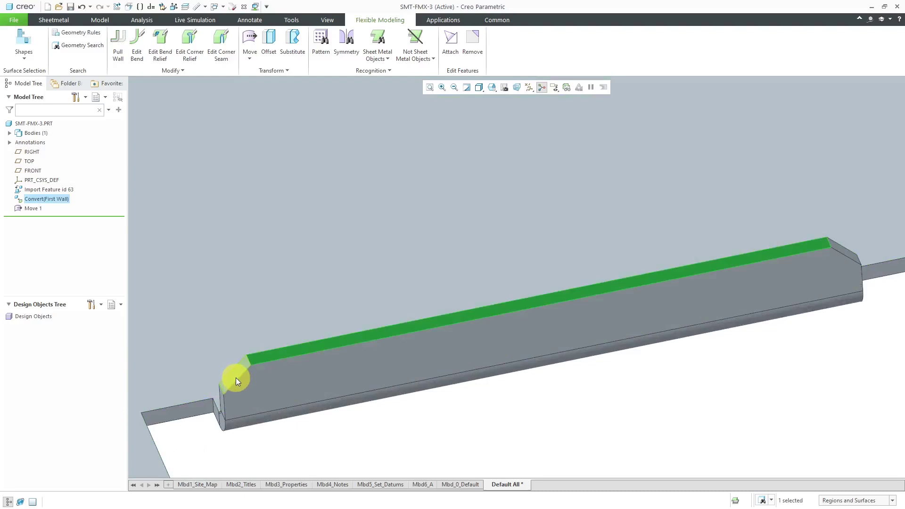
{"action": "left_click", "coordinate": [236, 377], "text": "ctrl"}
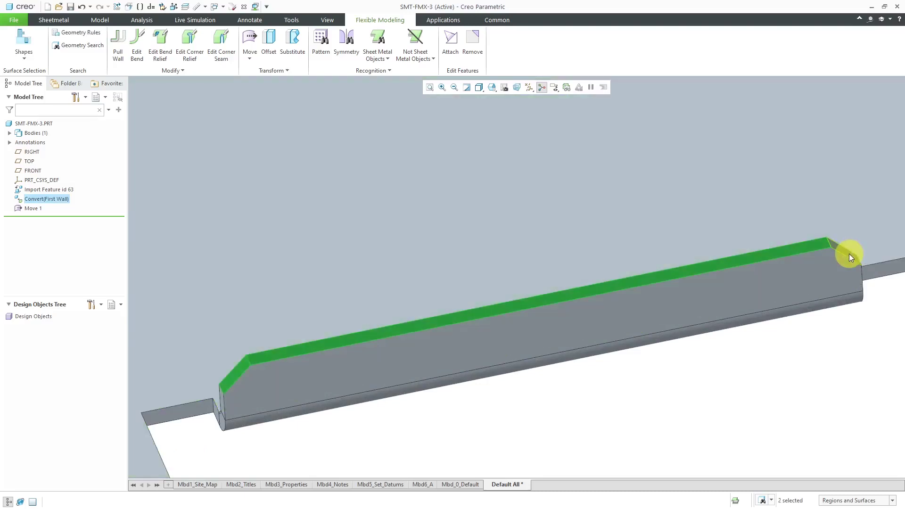
{"action": "left_click", "coordinate": [850, 253], "text": "ctrl"}
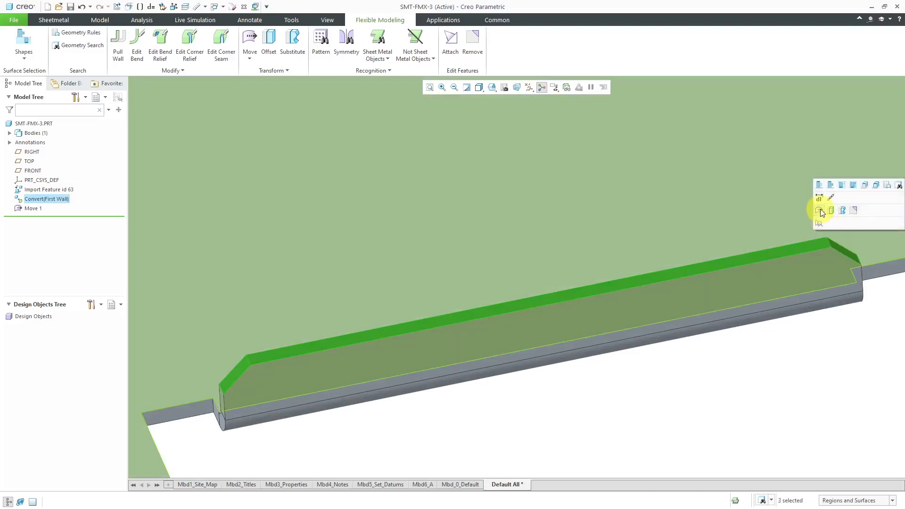
{"action": "left_click", "coordinate": [821, 212]}
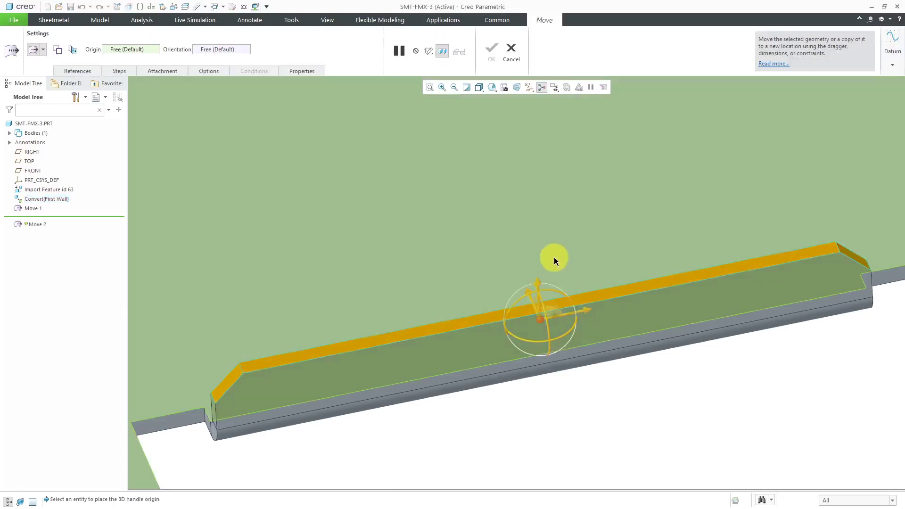
{"action": "left_click", "coordinate": [553, 257]}
{"action": "left_click_drag", "start_coordinate": [555, 243], "coordinate": [537, 183]}
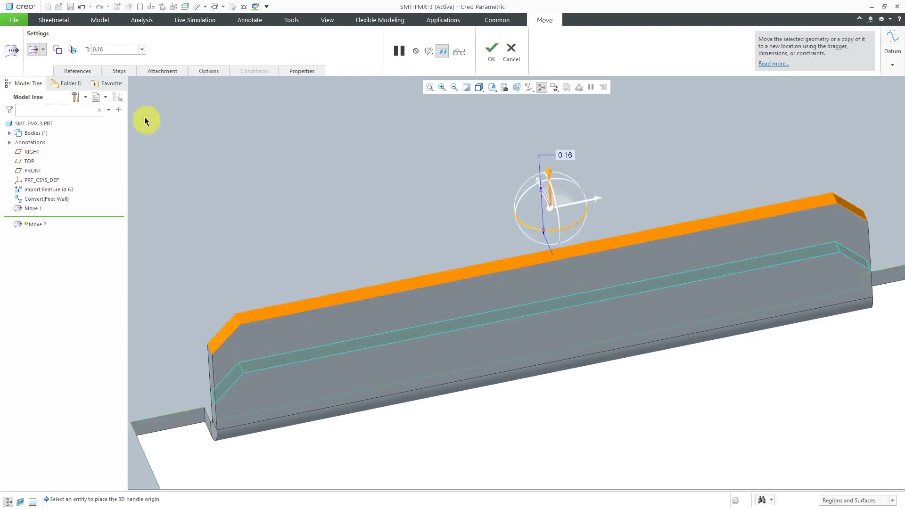
- Set Translation Z to 0.25 and finish the move as Move 2
{"action": "left_click", "coordinate": [120, 70]}
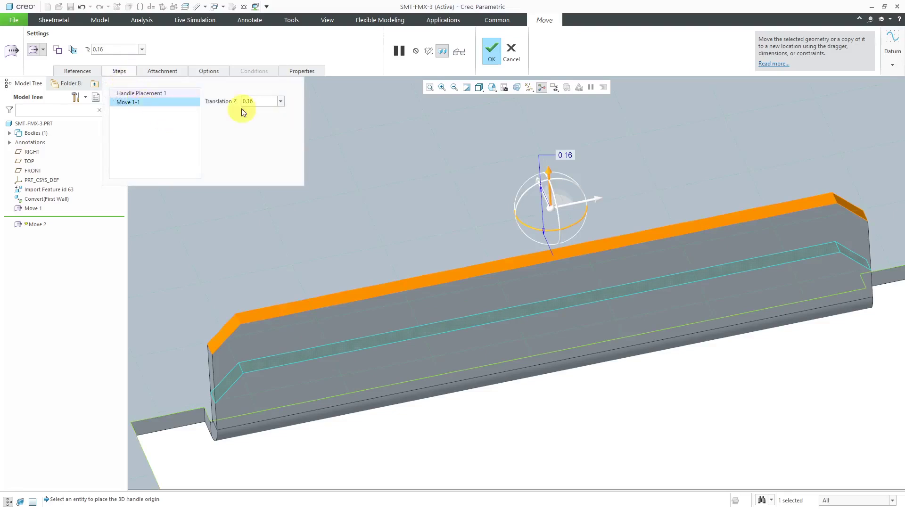
{"action": "double_click", "coordinate": [254, 100]}
{"action": "type", "text": ".25"}
{"action": "left_click", "coordinate": [276, 137]}
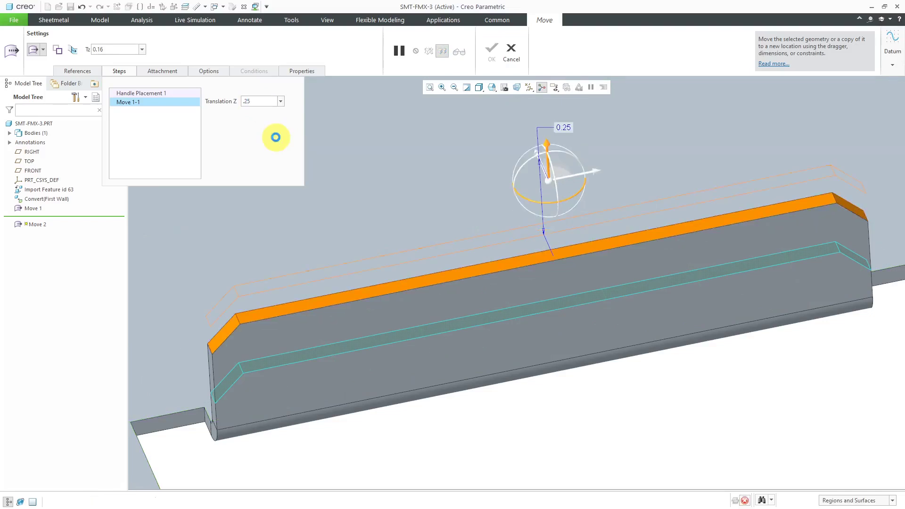
{"action": "double_click", "coordinate": [248, 101]}
{"action": "scroll", "coordinate": [556, 338], "scroll_direction": "down", "scroll_amount": 6}
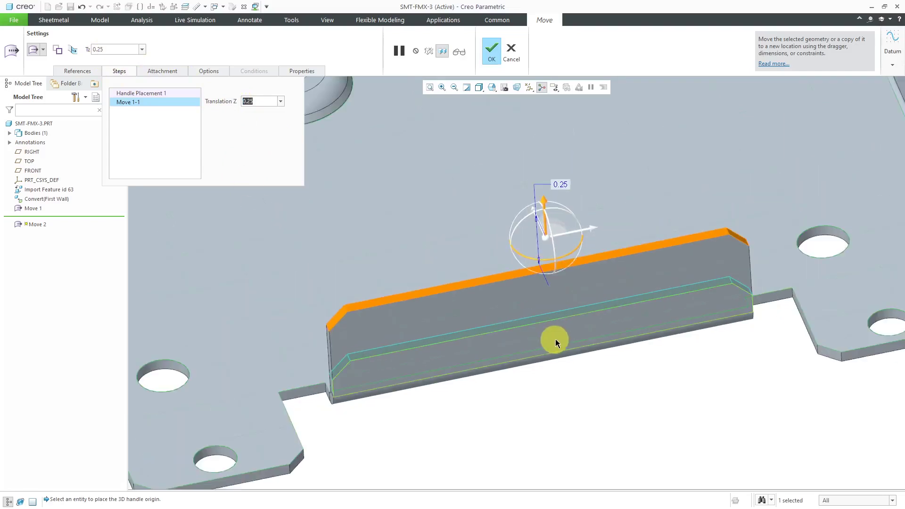
{"action": "middle_click", "coordinate": [552, 384]}
{"action": "left_click", "coordinate": [553, 384]}
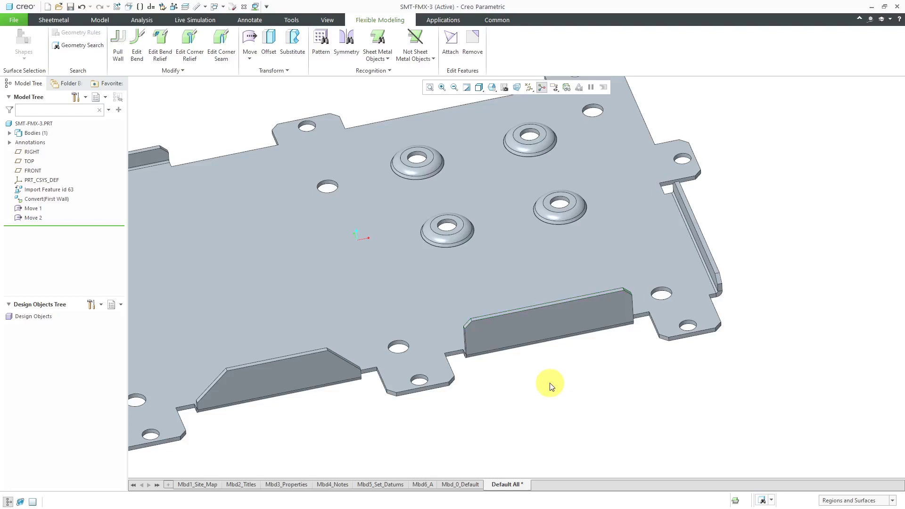
- Select the hole in the lower-left tab as a complete cut
{"action": "scroll", "coordinate": [551, 384], "scroll_direction": "down", "scroll_amount": 1}
{"action": "scroll", "coordinate": [469, 408], "scroll_direction": "down", "scroll_amount": 3}
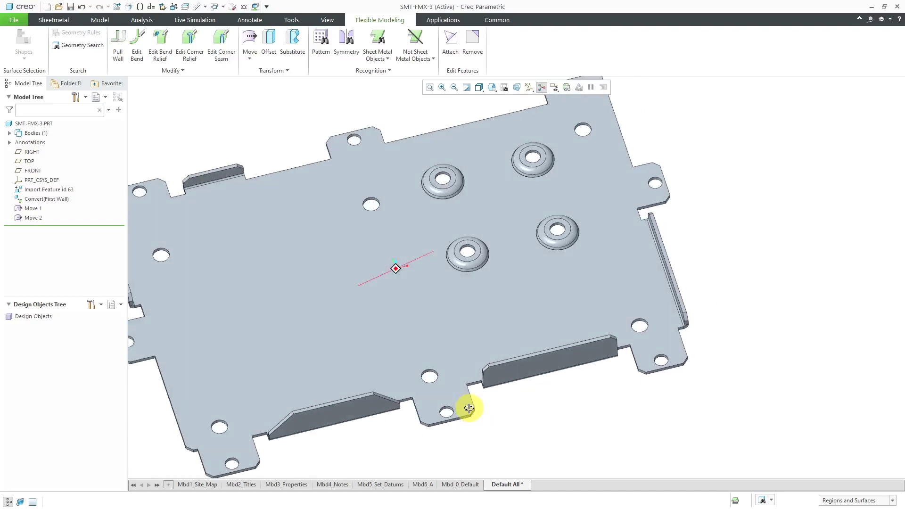
{"action": "scroll", "coordinate": [351, 437], "scroll_direction": "up", "scroll_amount": 5}
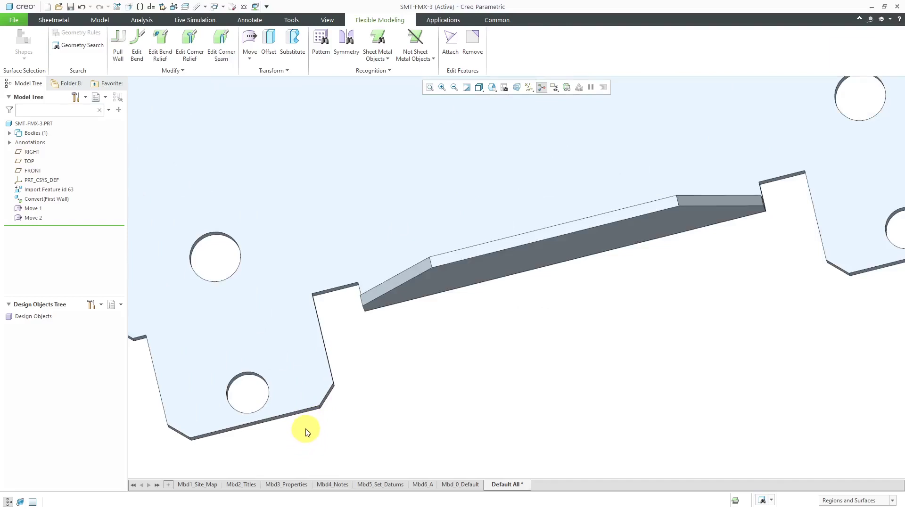
{"action": "middle_click_drag", "start_coordinate": [303, 429], "coordinate": [297, 408]}
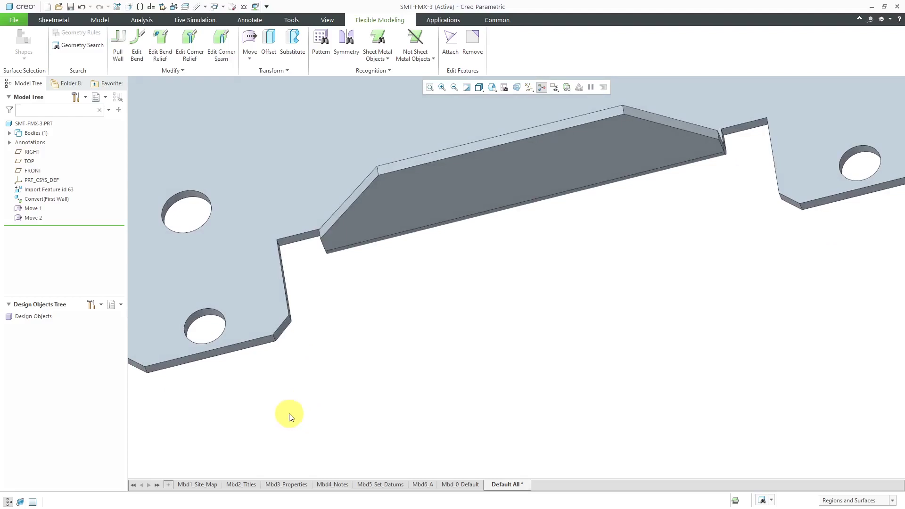
{"action": "left_click", "coordinate": [203, 312]}
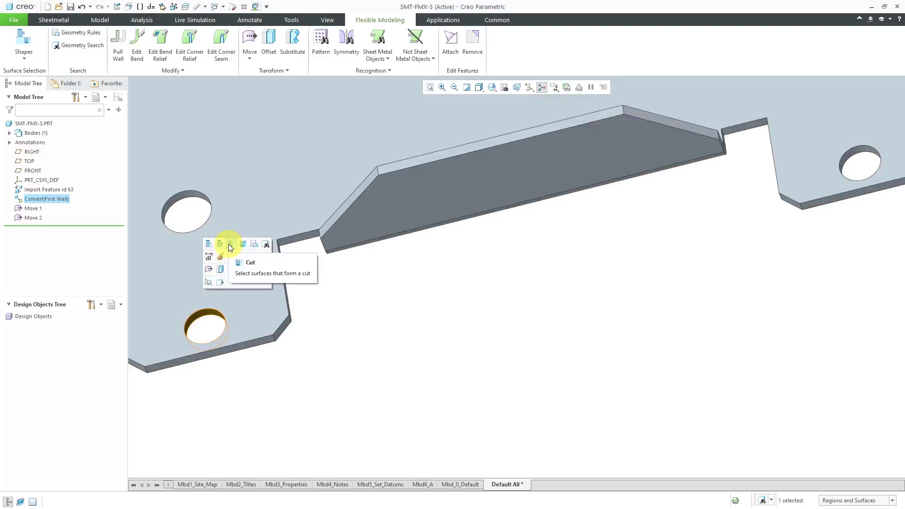
{"action": "left_click", "coordinate": [230, 247]}
- Add the other two tab holes to the selection as complete cuts
{"action": "middle_click_drag", "start_coordinate": [343, 353], "coordinate": [310, 381]}
{"action": "scroll", "coordinate": [310, 381], "scroll_direction": "down", "scroll_amount": 5}
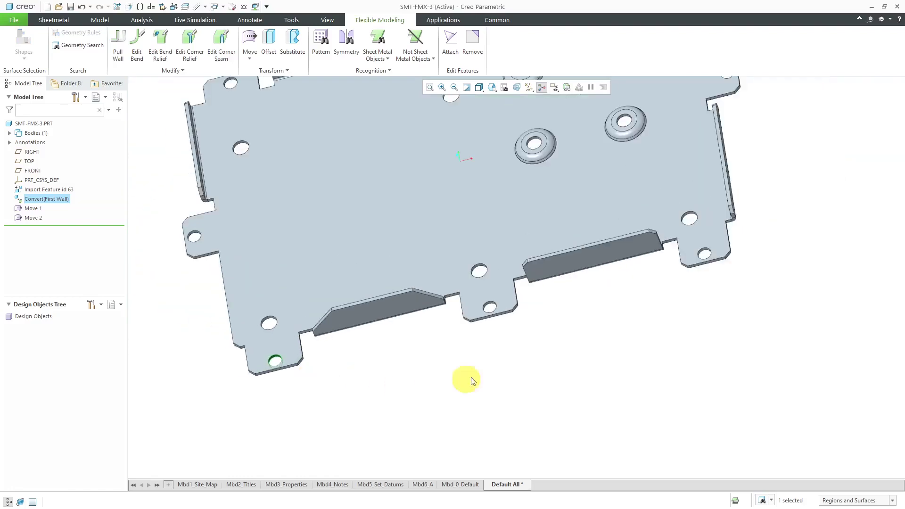
{"action": "scroll", "coordinate": [495, 313], "scroll_direction": "up", "scroll_amount": 5}
{"action": "scroll", "coordinate": [461, 298], "scroll_direction": "up", "scroll_amount": 2}
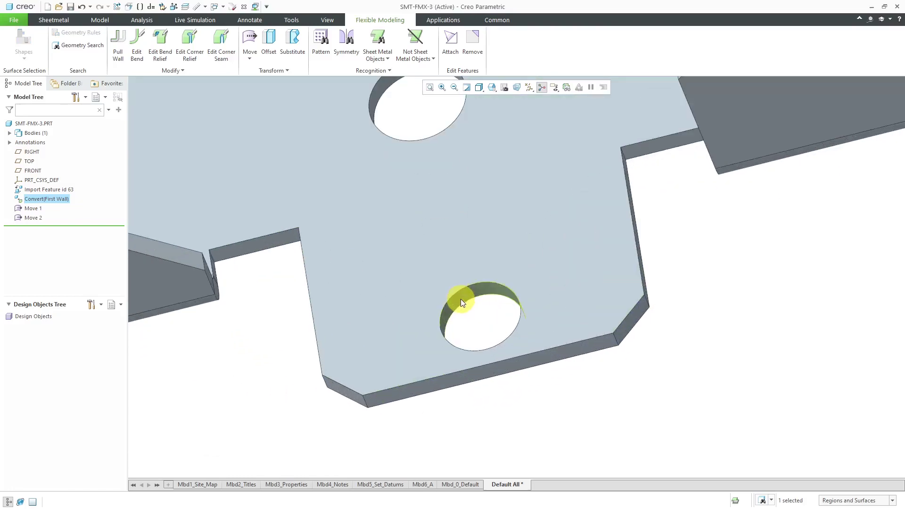
{"action": "left_click", "coordinate": [460, 298]}
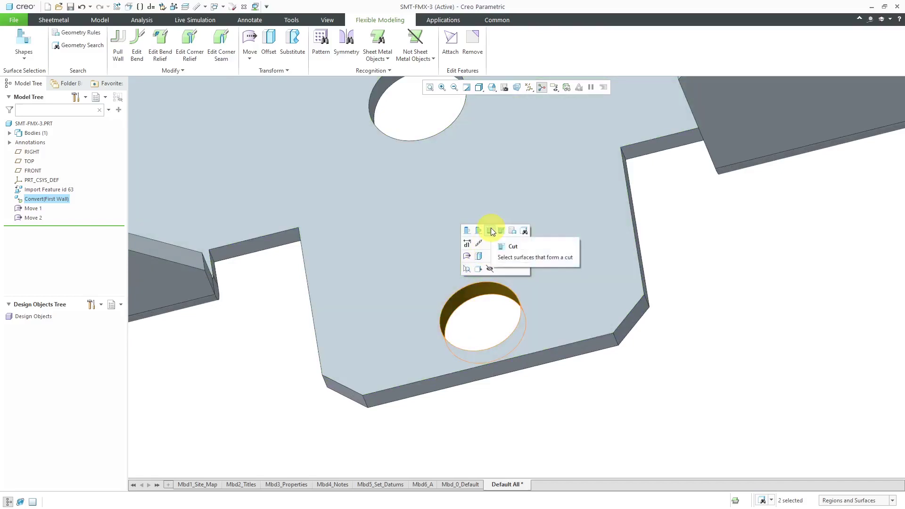
{"action": "left_click", "coordinate": [490, 231]}
{"action": "scroll", "coordinate": [497, 259], "scroll_direction": "down", "scroll_amount": 5}
{"action": "scroll", "coordinate": [671, 273], "scroll_direction": "up", "scroll_amount": 6}
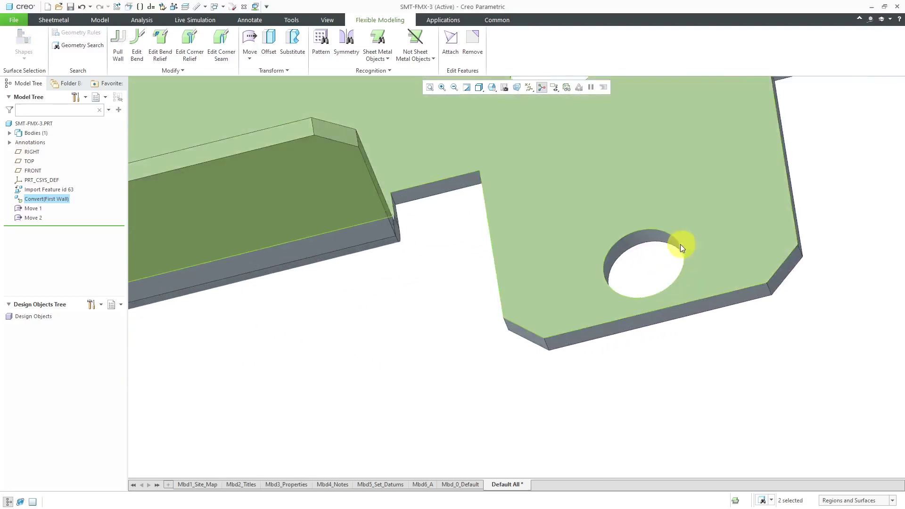
{"action": "left_click", "coordinate": [646, 241]}
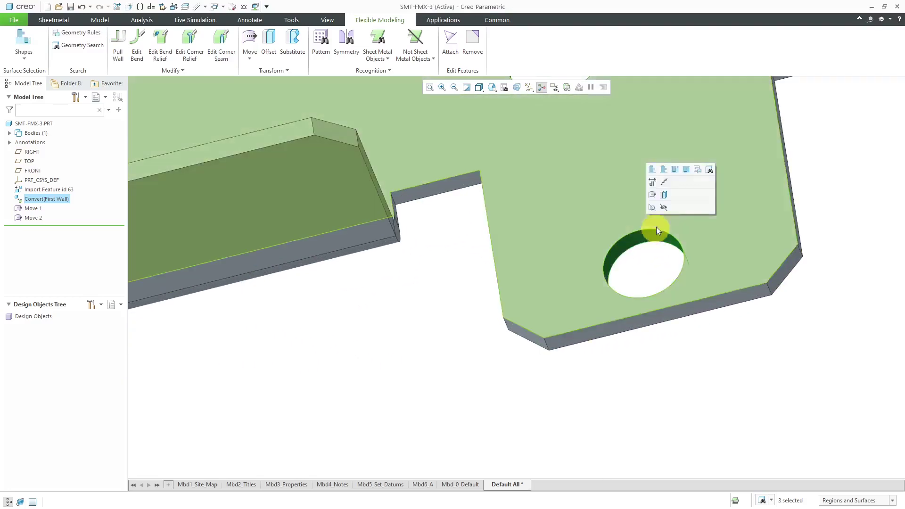
{"action": "left_click", "coordinate": [673, 169]}
{"action": "scroll", "coordinate": [611, 321], "scroll_direction": "down", "scroll_amount": 5}
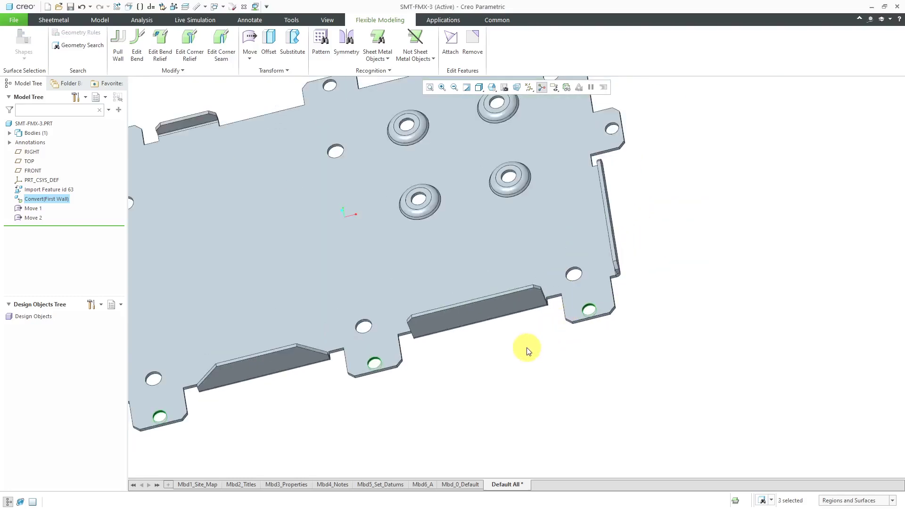
{"action": "right_click", "coordinate": [527, 347]}
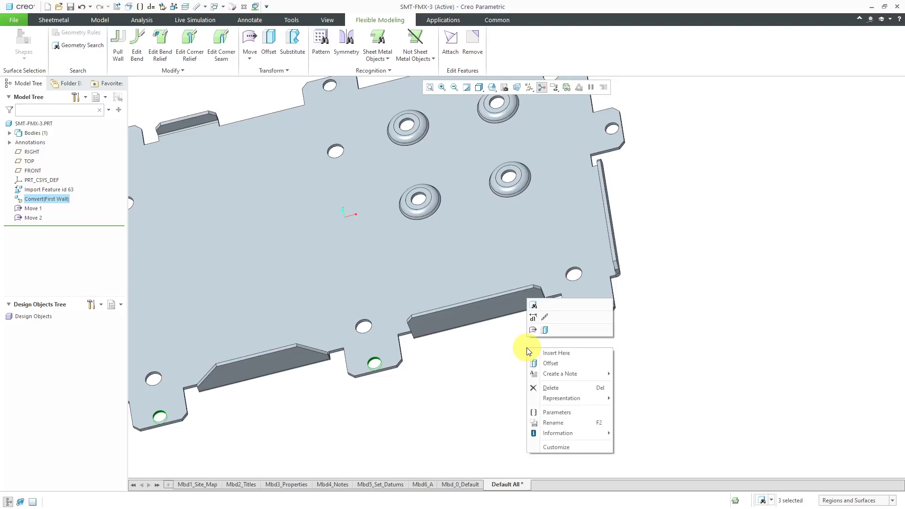
- Slide the three selected holes 0.1 along the plate edge, creating Move 3
{"action": "left_click", "coordinate": [532, 331]}
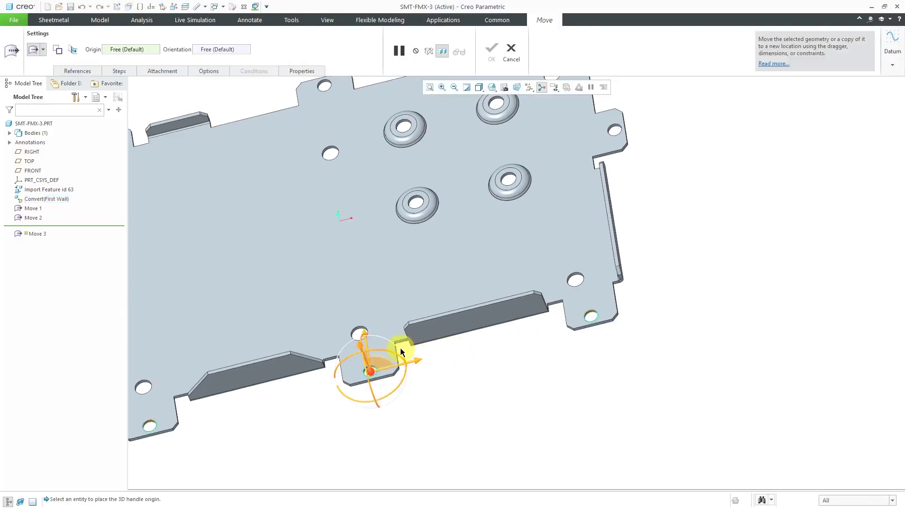
{"action": "scroll", "coordinate": [403, 350], "scroll_direction": "up", "scroll_amount": 3}
{"action": "left_click", "coordinate": [407, 347]}
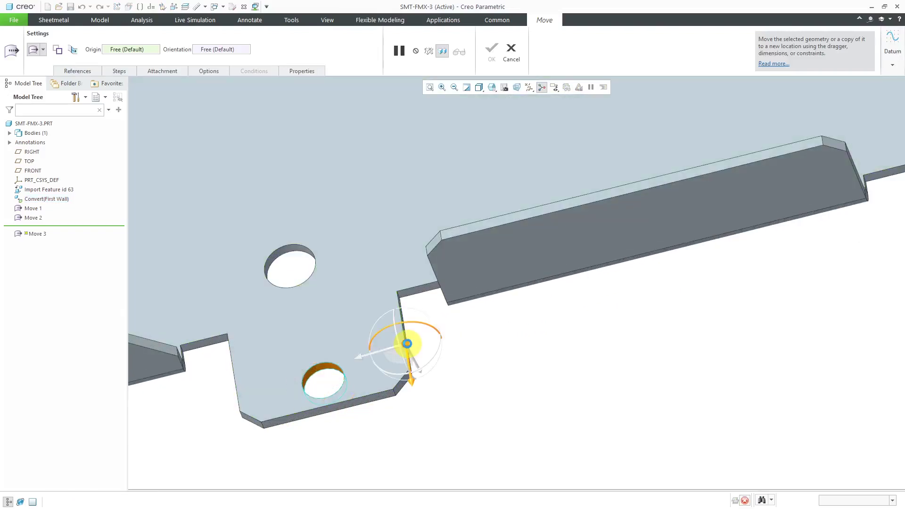
{"action": "left_click_drag", "start_coordinate": [413, 375], "coordinate": [412, 360]}
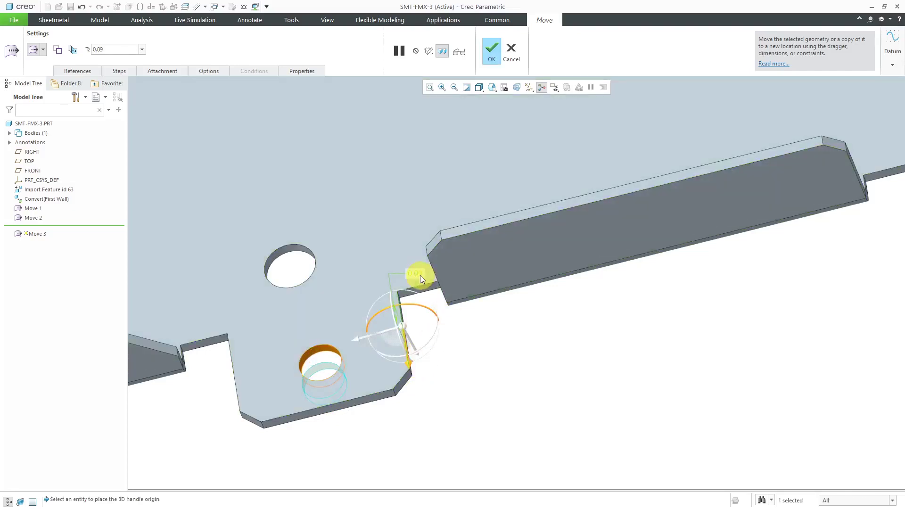
{"action": "double_click", "coordinate": [415, 273]}
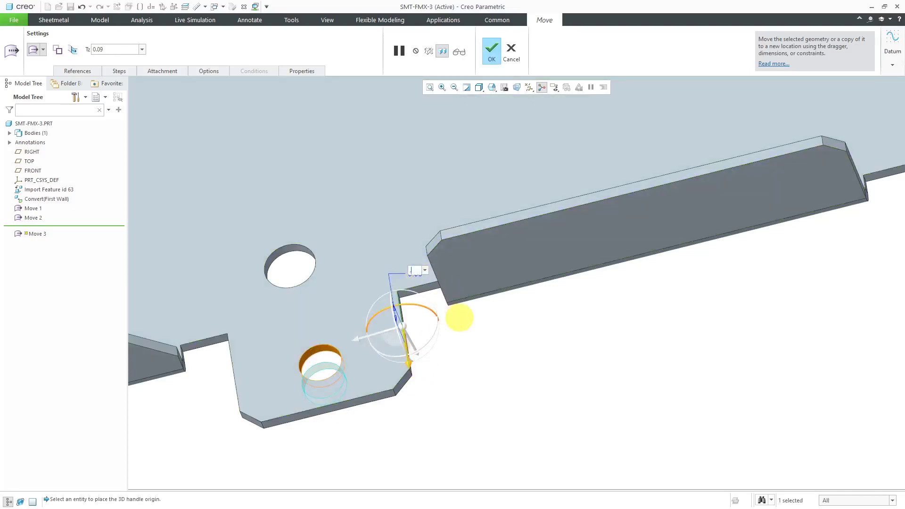
{"action": "type", "text": "0.1"}
{"action": "key", "text": "Return"}
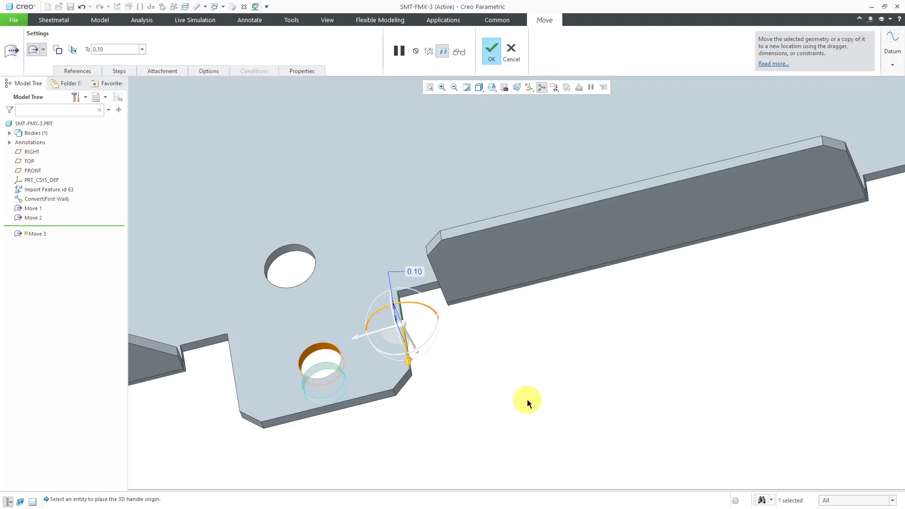
{"action": "middle_click", "coordinate": [528, 400]}
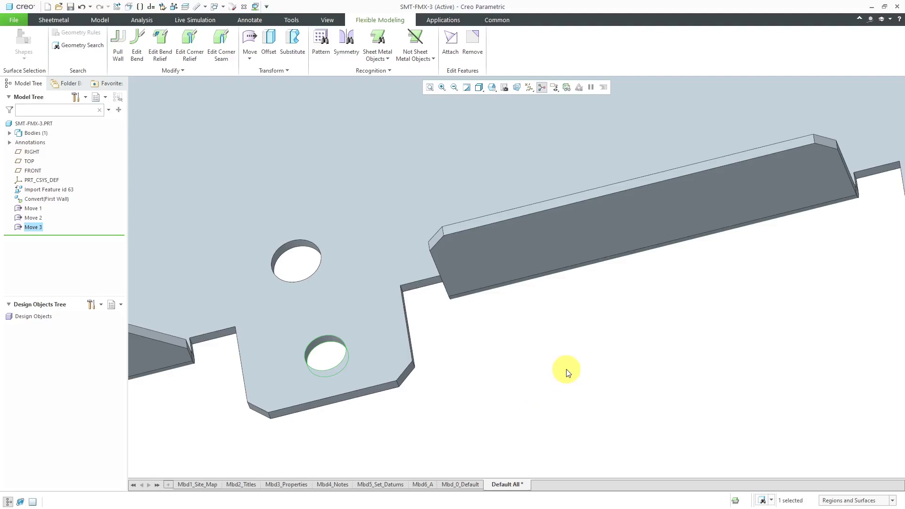
- Select the bend at the long wall's end, extended with the Coplanar geometry rule
{"action": "left_click", "coordinate": [532, 358]}
{"action": "key", "text": "ctrl+d"}
{"action": "middle_click_drag", "start_coordinate": [526, 354], "coordinate": [580, 259]}
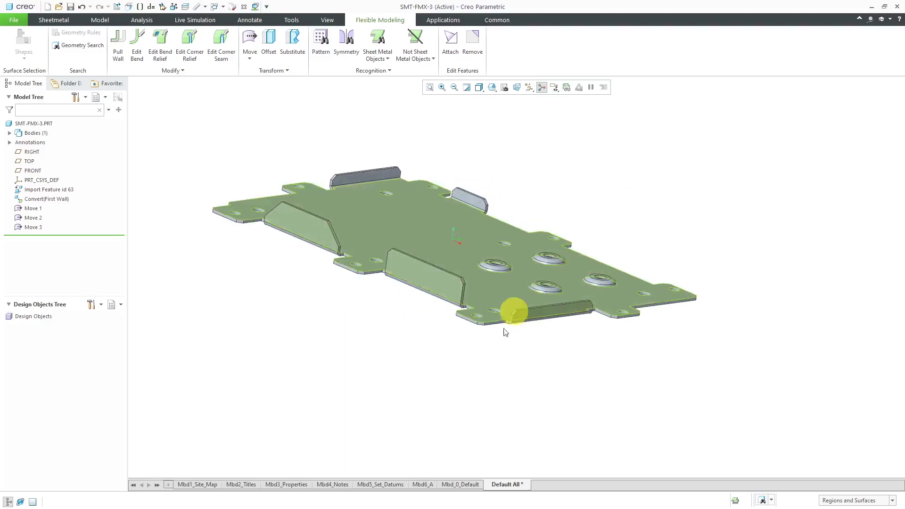
{"action": "scroll", "coordinate": [508, 326], "scroll_direction": "down", "scroll_amount": 5}
{"action": "scroll", "coordinate": [510, 333], "scroll_direction": "up", "scroll_amount": 3}
{"action": "middle_click_drag", "start_coordinate": [524, 325], "coordinate": [549, 337]}
{"action": "scroll", "coordinate": [609, 381], "scroll_direction": "down", "scroll_amount": 3}
{"action": "scroll", "coordinate": [609, 381], "scroll_direction": "down", "scroll_amount": 3}
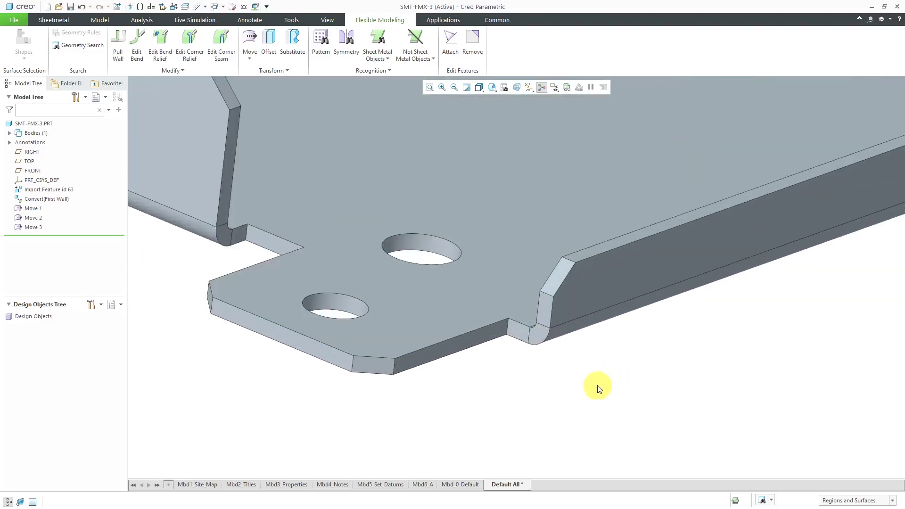
{"action": "left_click", "coordinate": [548, 318]}
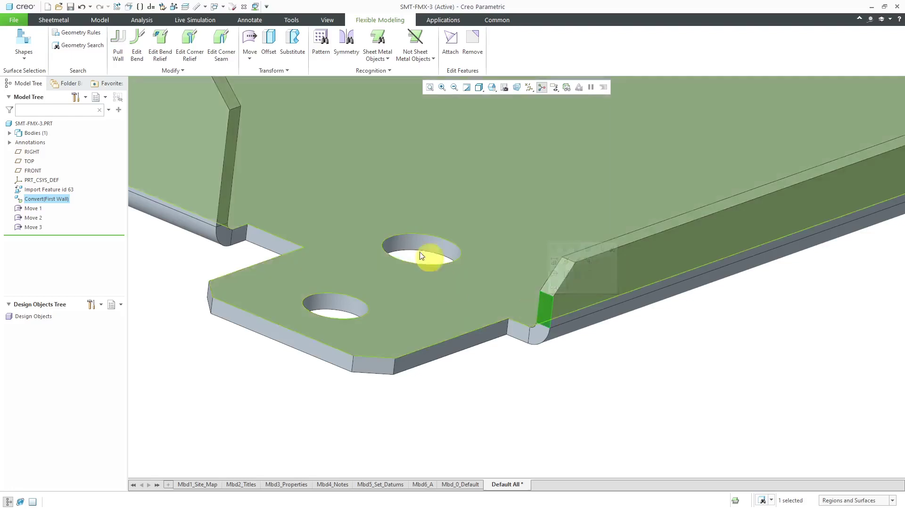
{"action": "left_click", "coordinate": [89, 35]}
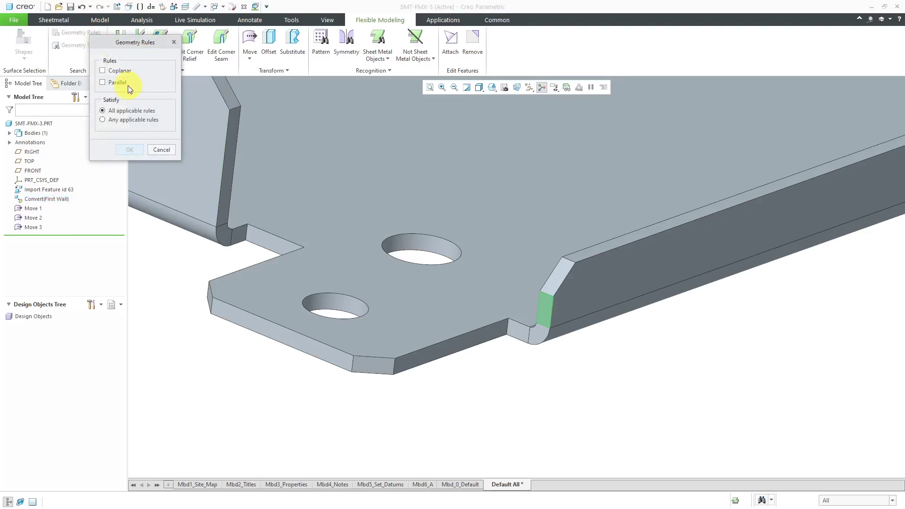
{"action": "left_click", "coordinate": [121, 72]}
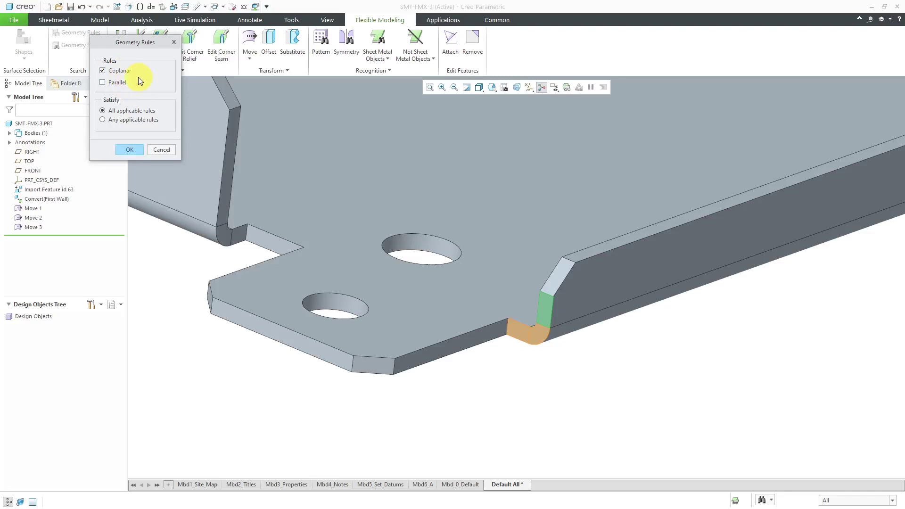
{"action": "left_click", "coordinate": [134, 149]}
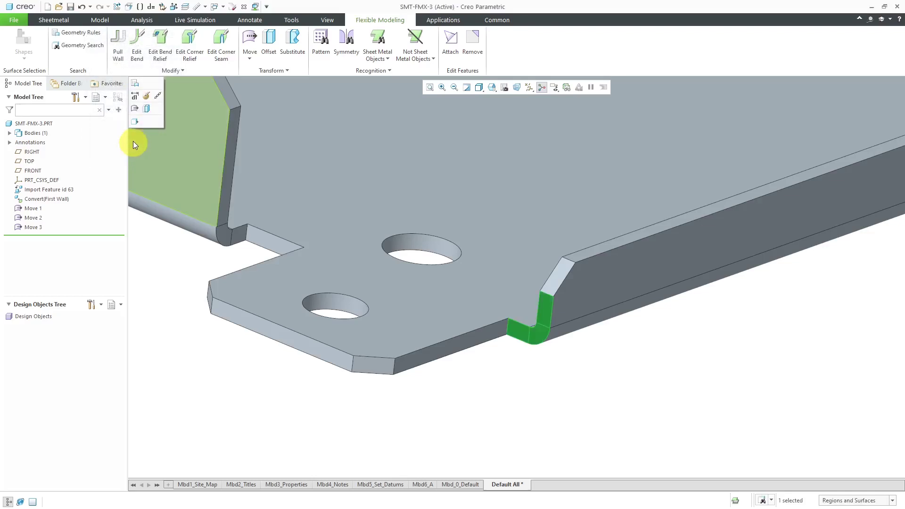
- Slide the selected bend 0.04 along the plate edge, creating Move 4
{"action": "left_click", "coordinate": [135, 108]}
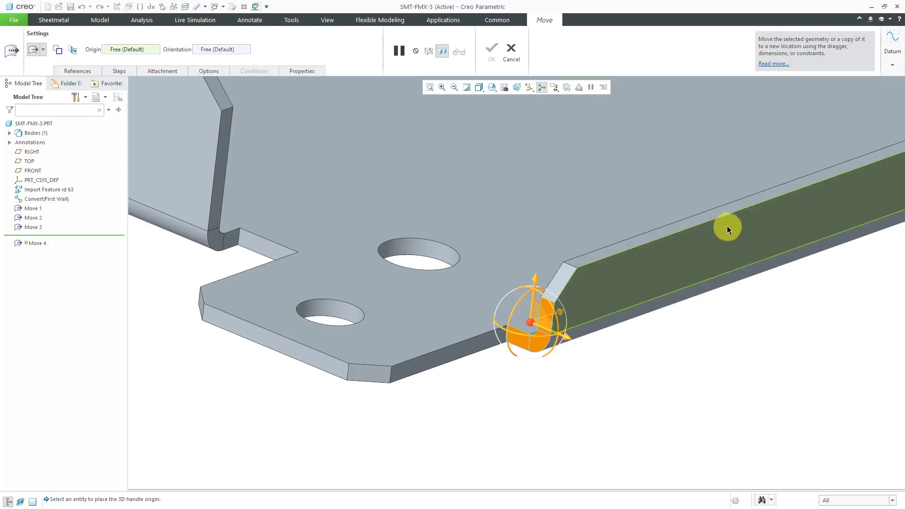
{"action": "left_click", "coordinate": [707, 221]}
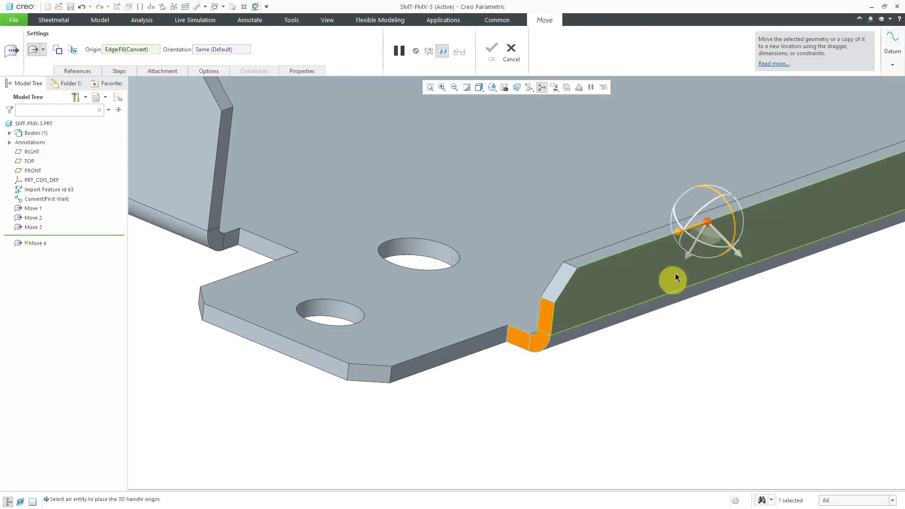
{"action": "left_click_drag", "start_coordinate": [686, 236], "coordinate": [702, 209]}
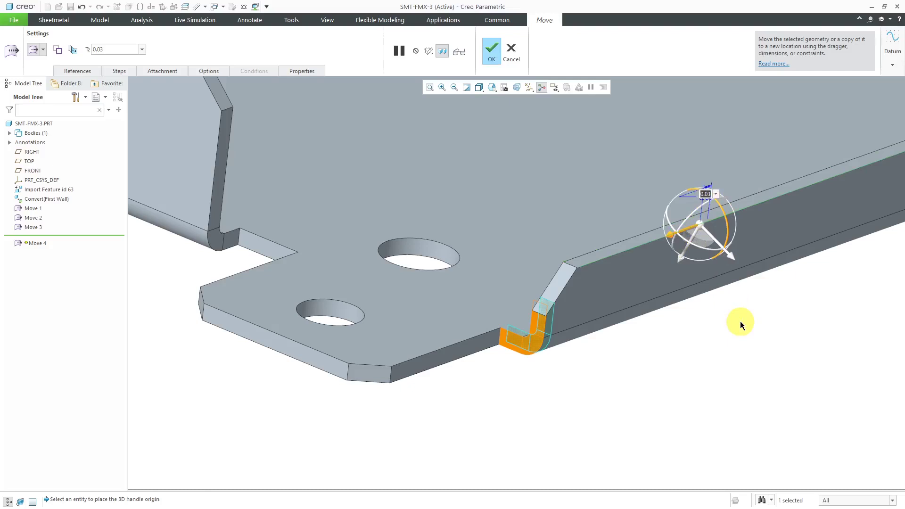
{"action": "type", "text": "0.04"}
{"action": "key", "text": "Return"}
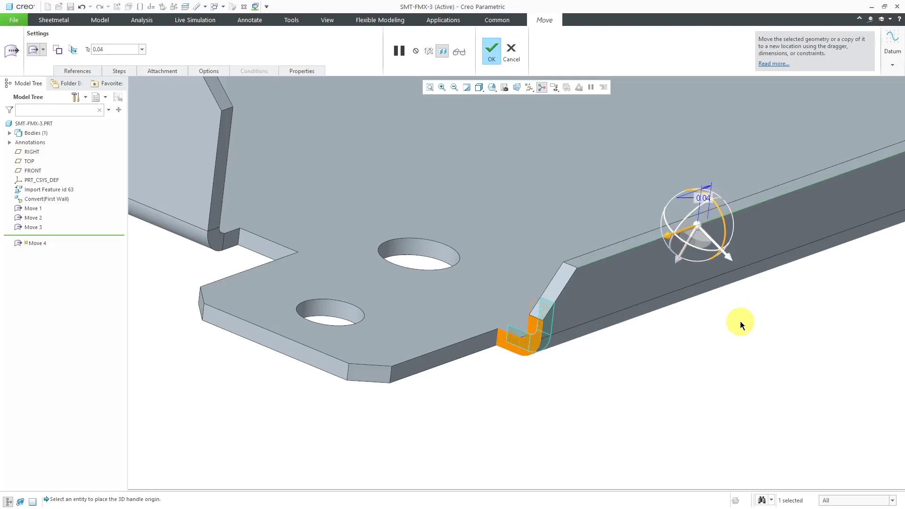
{"action": "middle_click", "coordinate": [690, 384]}
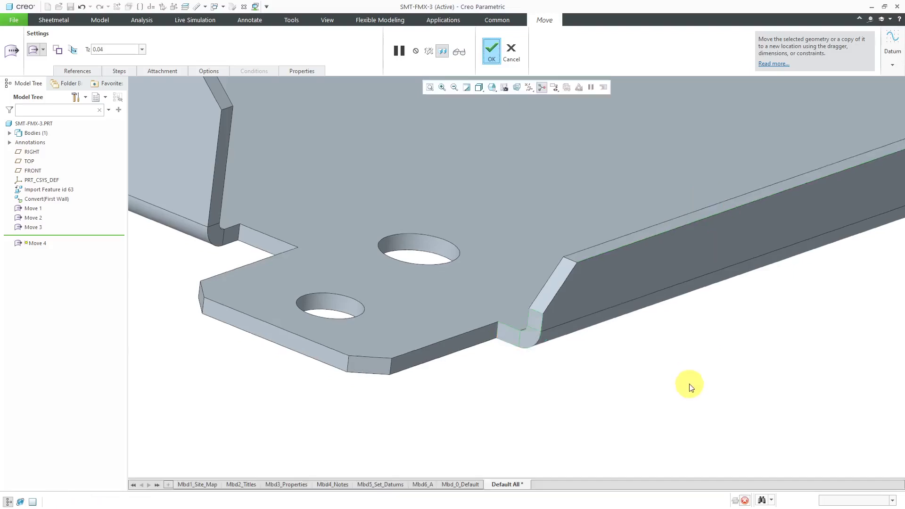
- Box-select the small tab on the plate's front edge
{"action": "scroll", "coordinate": [631, 321], "scroll_direction": "down", "scroll_amount": 8}
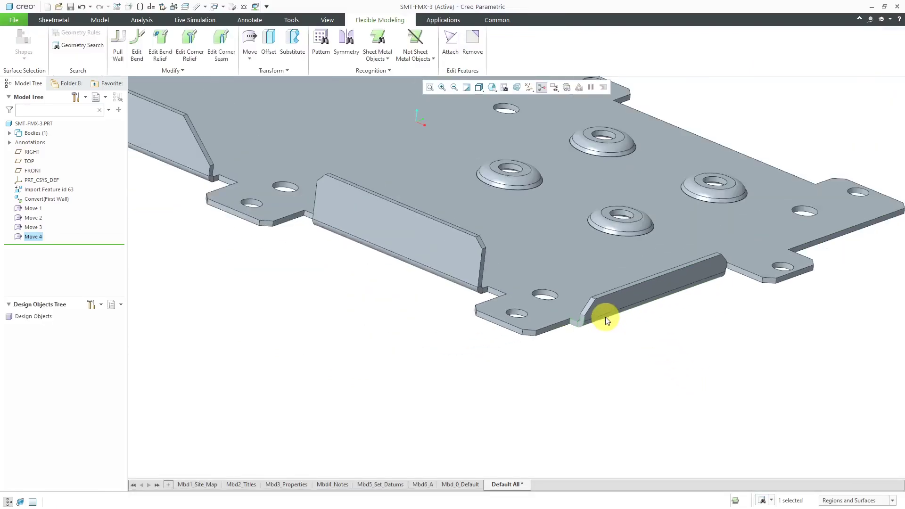
{"action": "mouse_move", "coordinate": [629, 315]}
{"action": "middle_mouse_down"}
{"action": "mouse_move", "coordinate": [575, 293]}
{"action": "mouse_move", "coordinate": [493, 283]}
{"action": "mouse_move", "coordinate": [479, 322]}
{"action": "mouse_move", "coordinate": [479, 310]}
{"action": "mouse_move", "coordinate": [487, 311]}
{"action": "middle_mouse_up"}
{"action": "scroll", "coordinate": [608, 303], "scroll_direction": "up", "scroll_amount": 4}
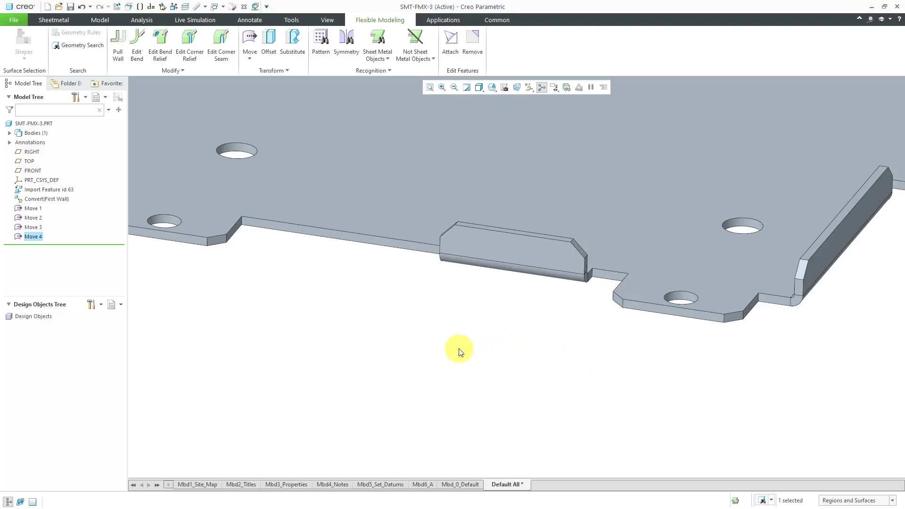
{"action": "left_click_drag", "start_coordinate": [426, 199], "coordinate": [601, 306]}
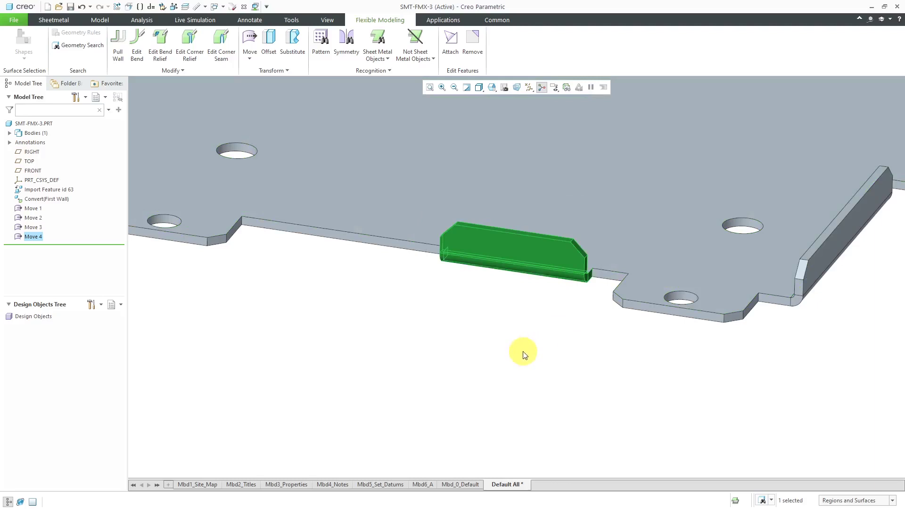
{"action": "scroll", "coordinate": [561, 349], "scroll_direction": "down", "scroll_amount": 2}
{"action": "scroll", "coordinate": [564, 353], "scroll_direction": "down", "scroll_amount": 1}
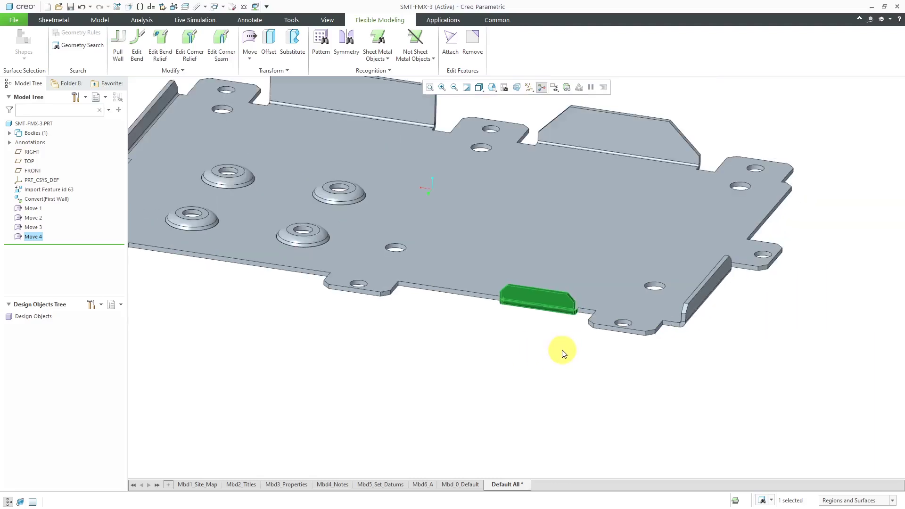
{"action": "right_click", "coordinate": [527, 354]}
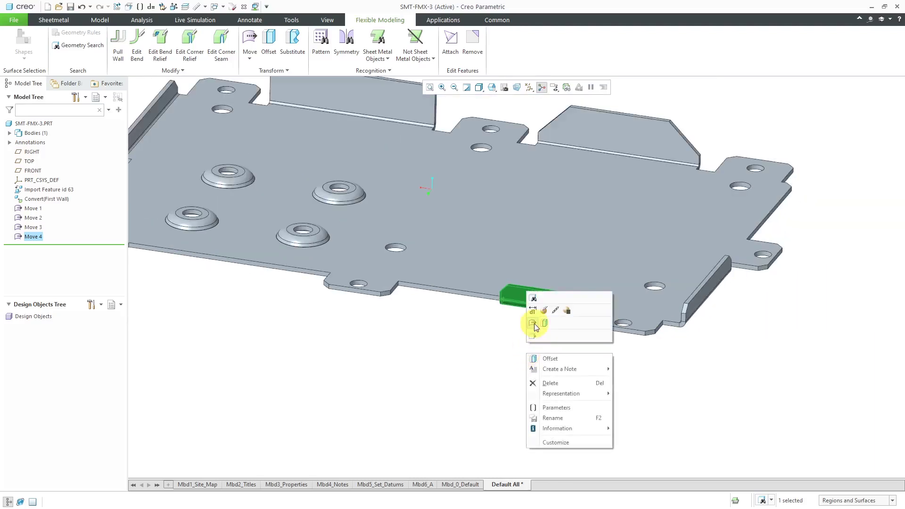
- Place a copy of the tab 3.00 to the left along the edge as Move 5
{"action": "left_click", "coordinate": [534, 323]}
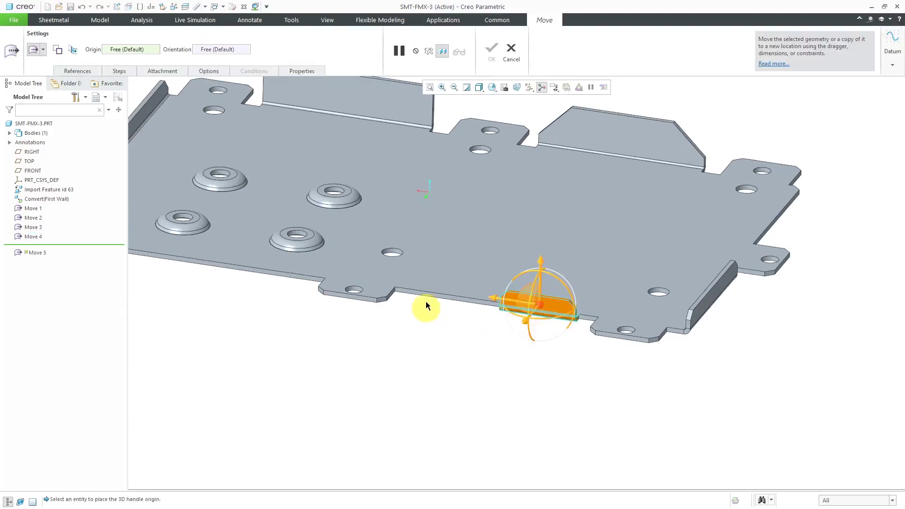
{"action": "left_click", "coordinate": [425, 292]}
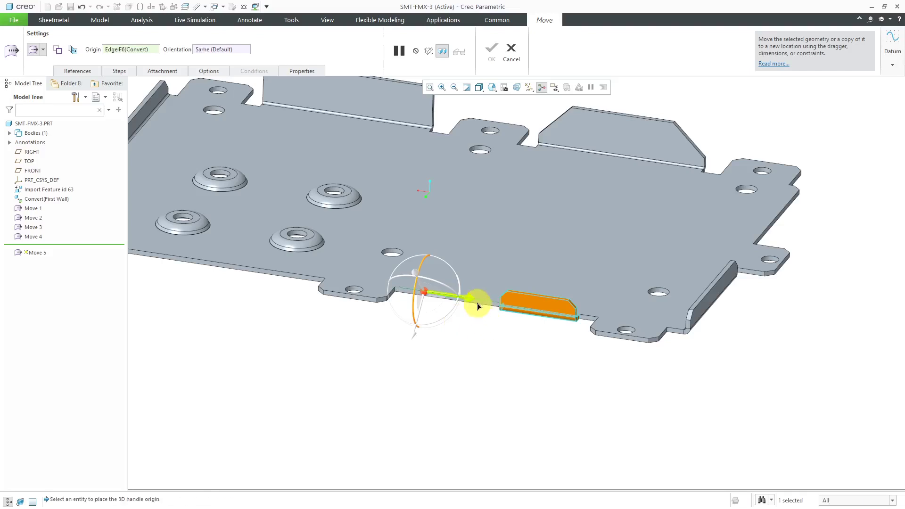
{"action": "left_click_drag", "start_coordinate": [474, 302], "coordinate": [233, 268]}
{"action": "key", "text": "ctrl+d"}
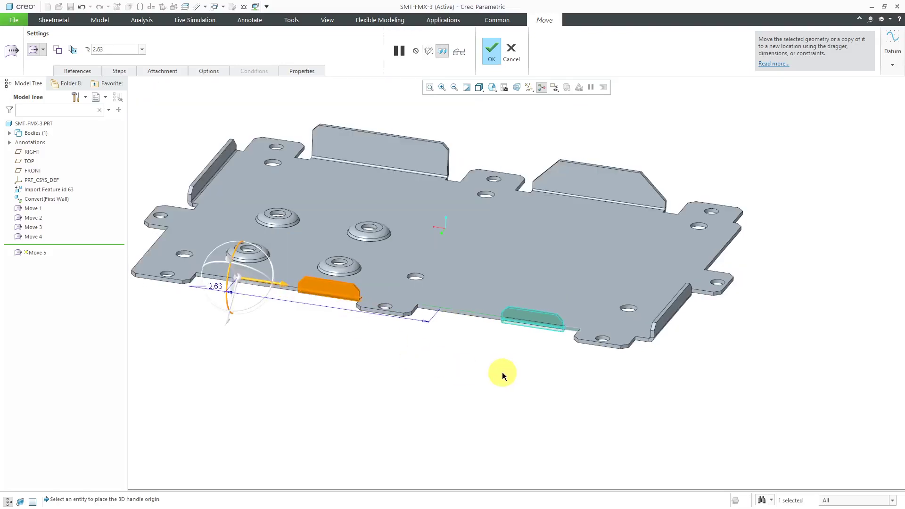
{"action": "scroll", "coordinate": [164, 273], "scroll_direction": "up", "scroll_amount": 3}
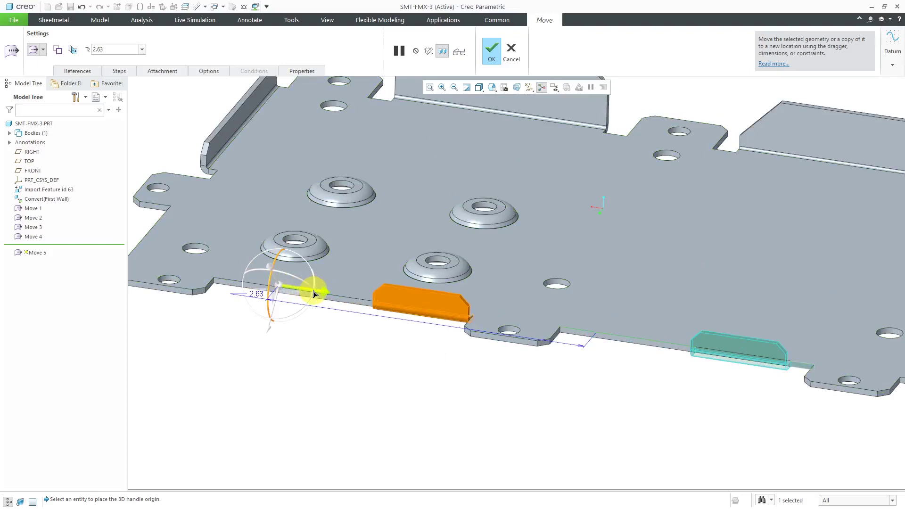
{"action": "left_click_drag", "start_coordinate": [315, 294], "coordinate": [289, 293]}
{"action": "left_click", "coordinate": [230, 289]}
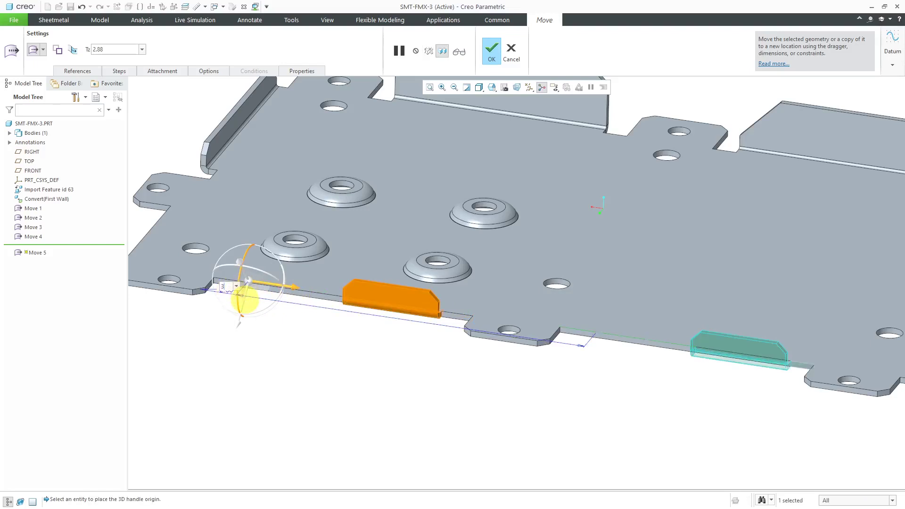
{"action": "type", "text": "3"}
{"action": "key", "text": "Return"}
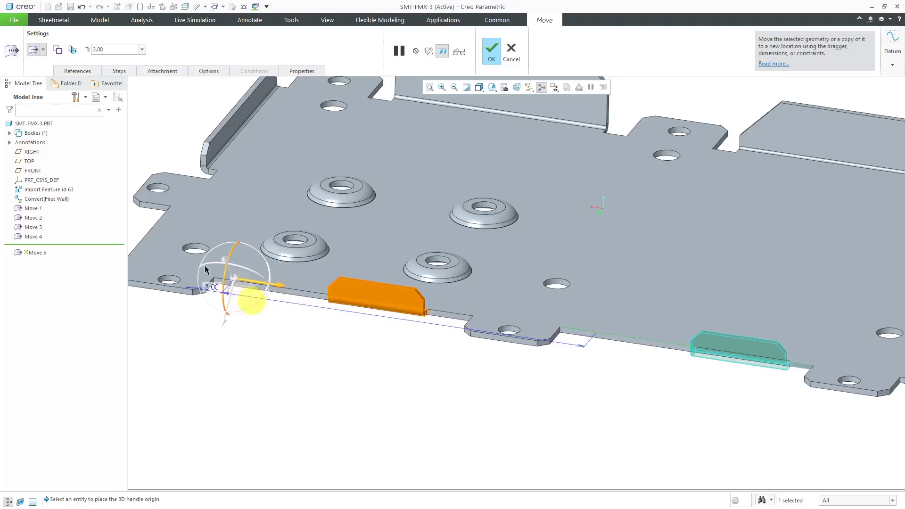
{"action": "left_click", "coordinate": [58, 50]}
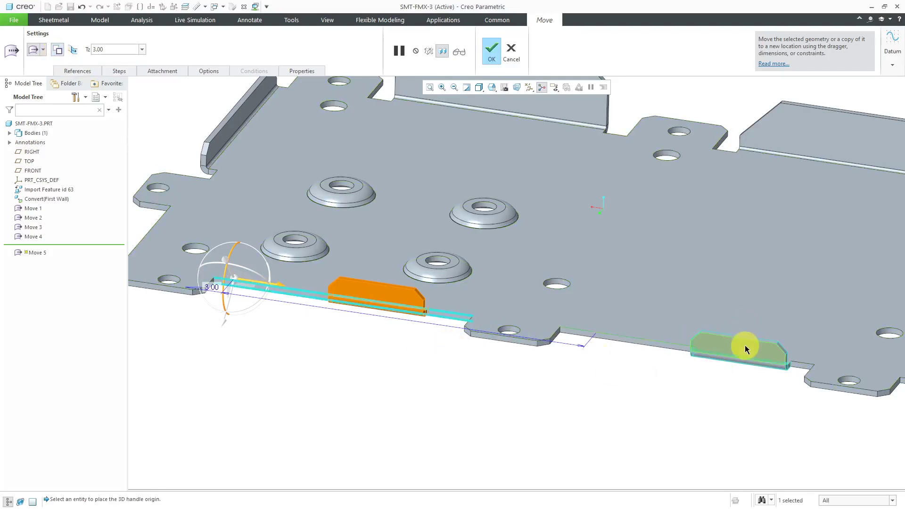
{"action": "middle_click", "coordinate": [386, 359]}
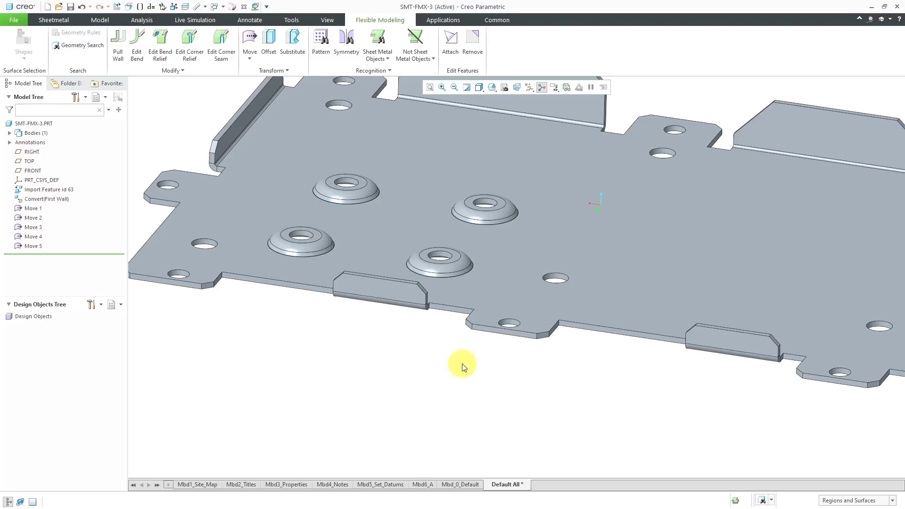
- Select the upper-left hole's wall and extend the pick to its whole cut feature
{"action": "scroll", "coordinate": [471, 372], "scroll_direction": "up", "scroll_amount": 3}
{"action": "mouse_move", "coordinate": [475, 374]}
{"action": "middle_mouse_down"}
{"action": "mouse_move", "coordinate": [489, 349]}
{"action": "mouse_move", "coordinate": [490, 366]}
{"action": "mouse_move", "coordinate": [472, 379]}
{"action": "middle_mouse_up"}
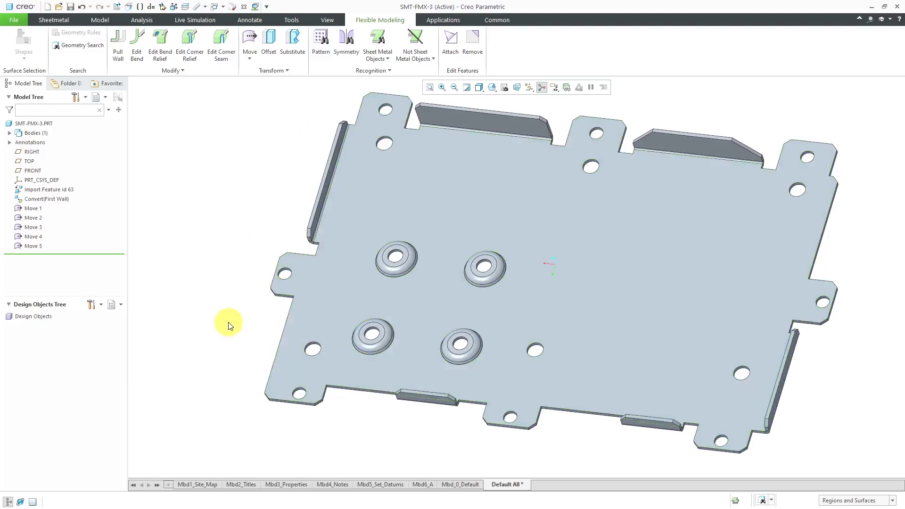
{"action": "scroll", "coordinate": [389, 120], "scroll_direction": "down", "scroll_amount": 4}
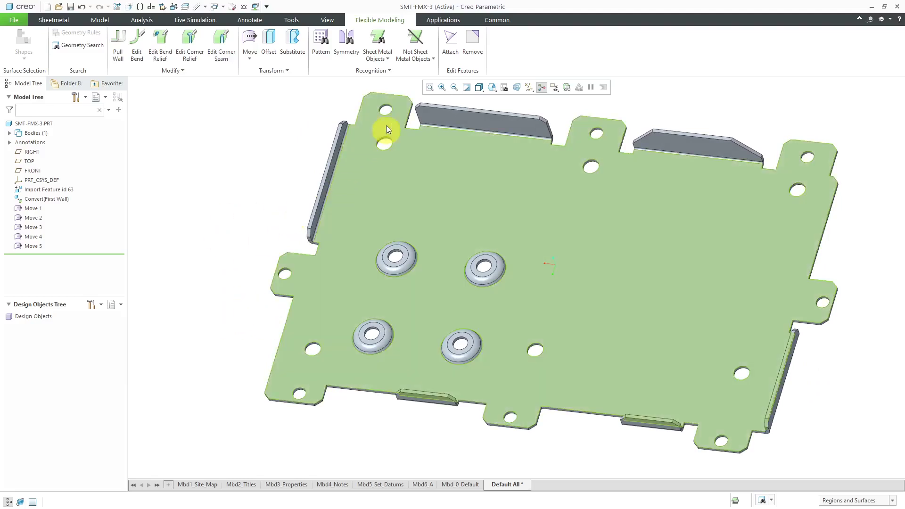
{"action": "scroll", "coordinate": [383, 133], "scroll_direction": "down", "scroll_amount": 3}
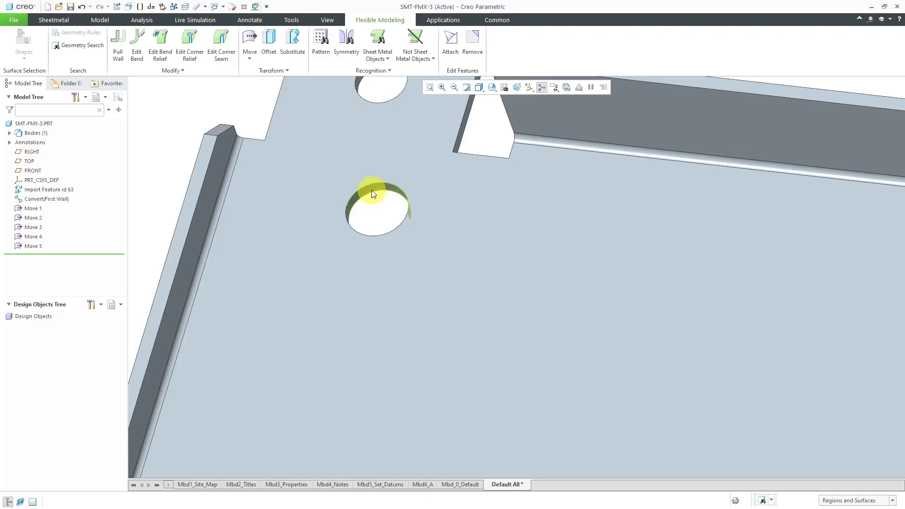
{"action": "left_click", "coordinate": [372, 191]}
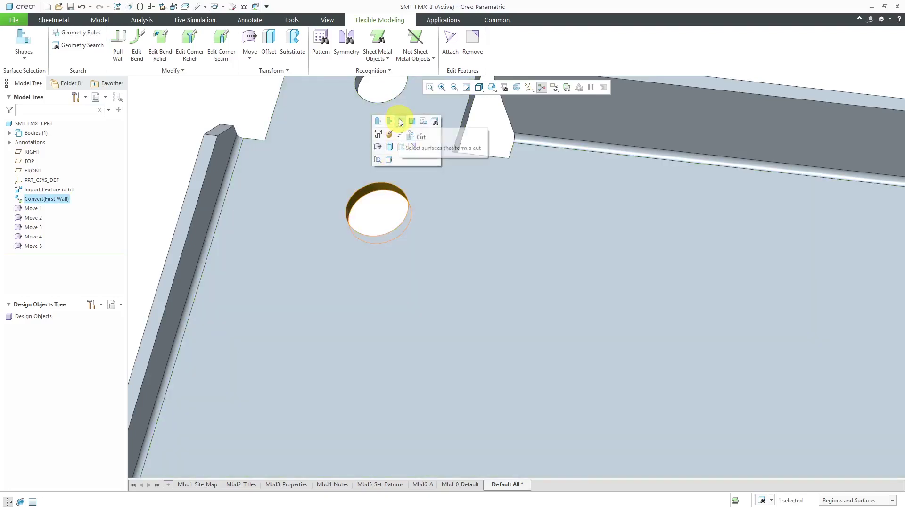
{"action": "left_click", "coordinate": [400, 121]}
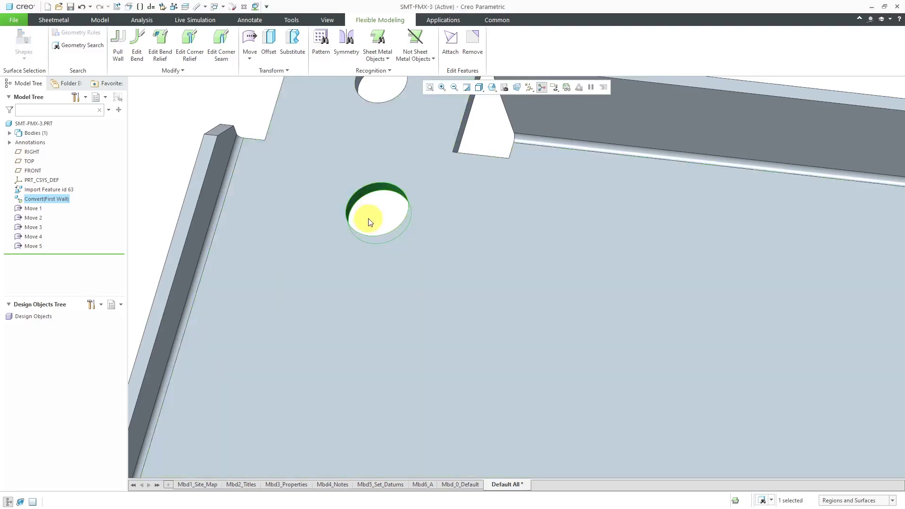
{"action": "scroll", "coordinate": [370, 221], "scroll_direction": "up", "scroll_amount": 6}
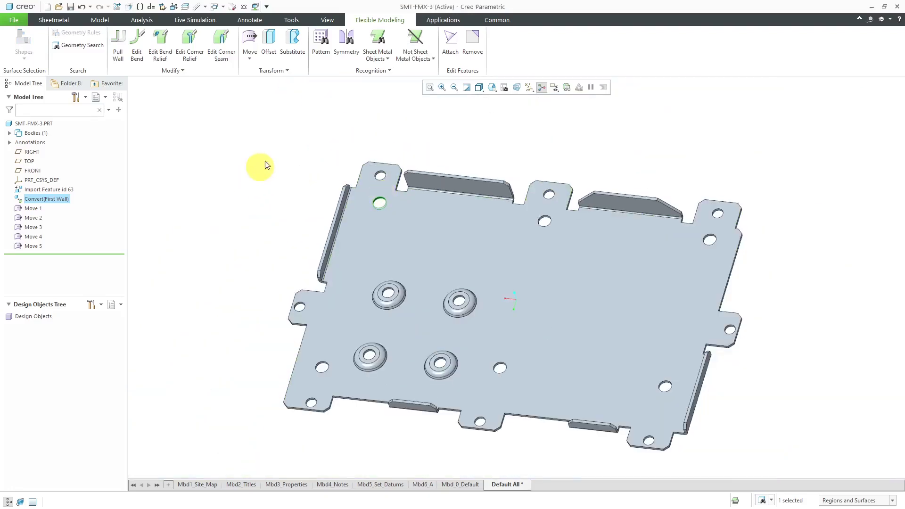
- Recognize the selected hole as an identical spatial pattern of 6 instances (Pattern Recognition 1)
{"action": "left_click", "coordinate": [321, 47]}
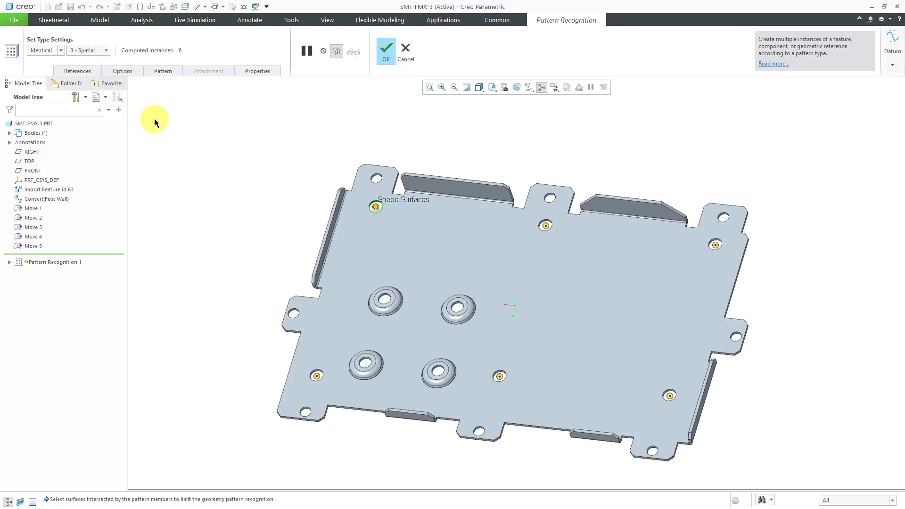
{"action": "middle_click", "coordinate": [258, 139]}
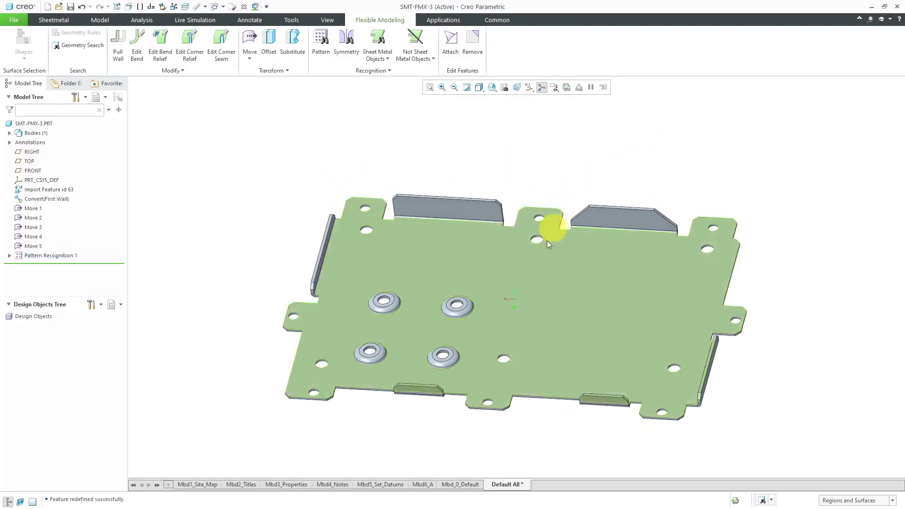
- Start a Move on the upper-left hole cut, anchoring the dragger on the nearby plate edge
{"action": "scroll", "coordinate": [539, 248], "scroll_direction": "up", "scroll_amount": 5}
{"action": "scroll", "coordinate": [538, 241], "scroll_direction": "up", "scroll_amount": 3}
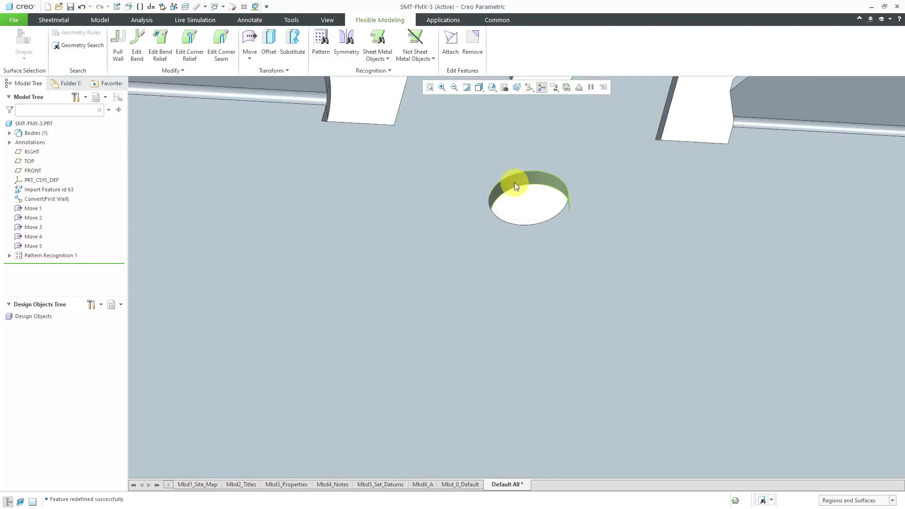
{"action": "left_click", "coordinate": [515, 184]}
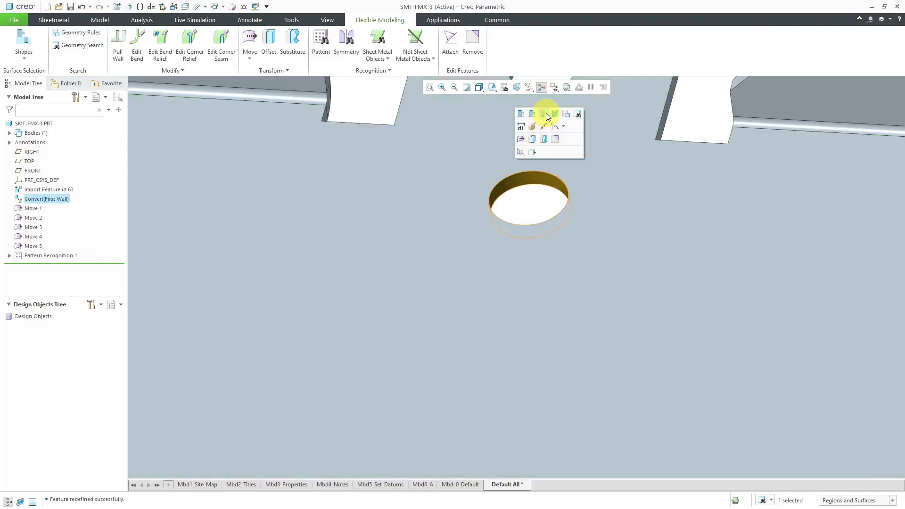
{"action": "left_click", "coordinate": [544, 115]}
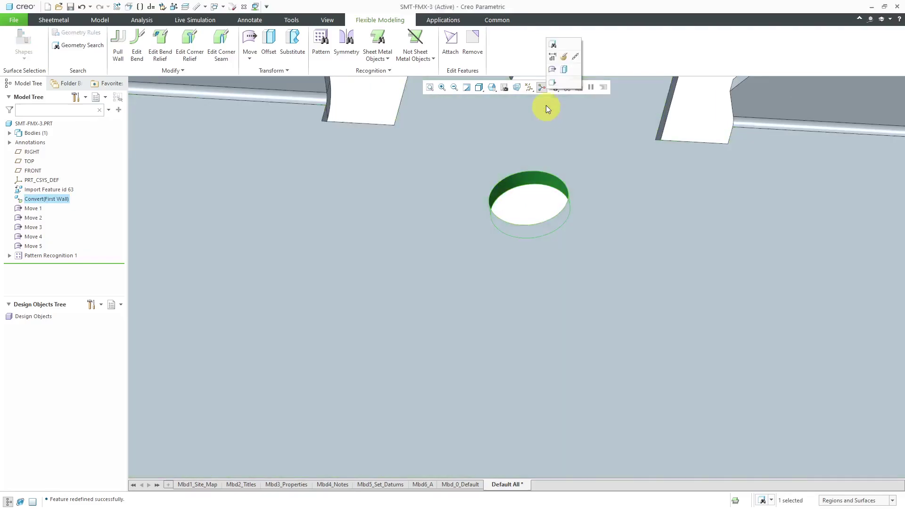
{"action": "left_click", "coordinate": [552, 70]}
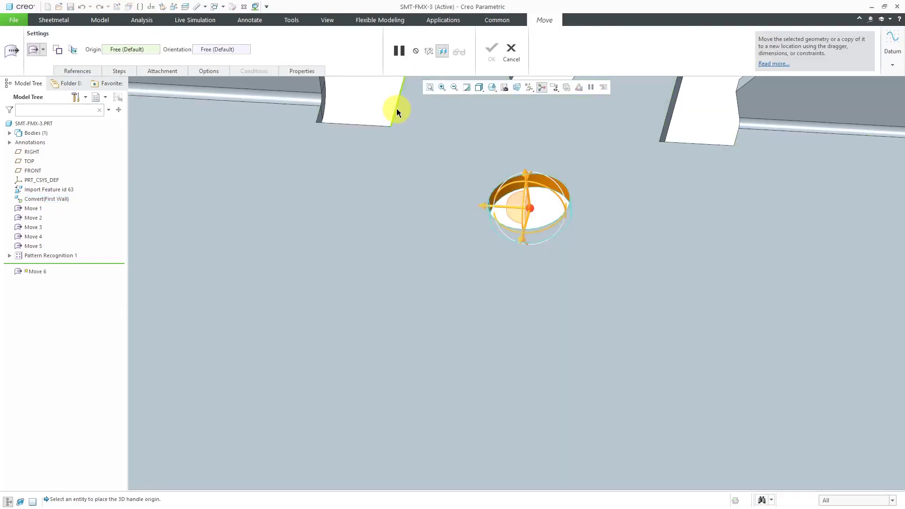
{"action": "left_click", "coordinate": [398, 108]}
{"action": "scroll", "coordinate": [427, 182], "scroll_direction": "down", "scroll_amount": 3}
- Drag the hole along one axis and set its move distance to 0.50
{"action": "left_click_drag", "start_coordinate": [415, 142], "coordinate": [423, 186]}
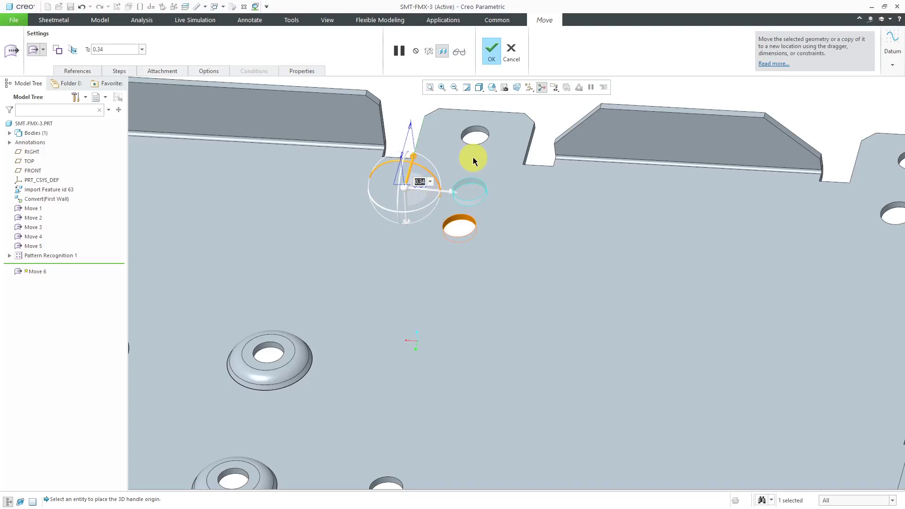
{"action": "type", "text": "0.5"}
{"action": "key", "text": "Return"}
{"action": "scroll", "coordinate": [473, 157], "scroll_direction": "up", "scroll_amount": 3}
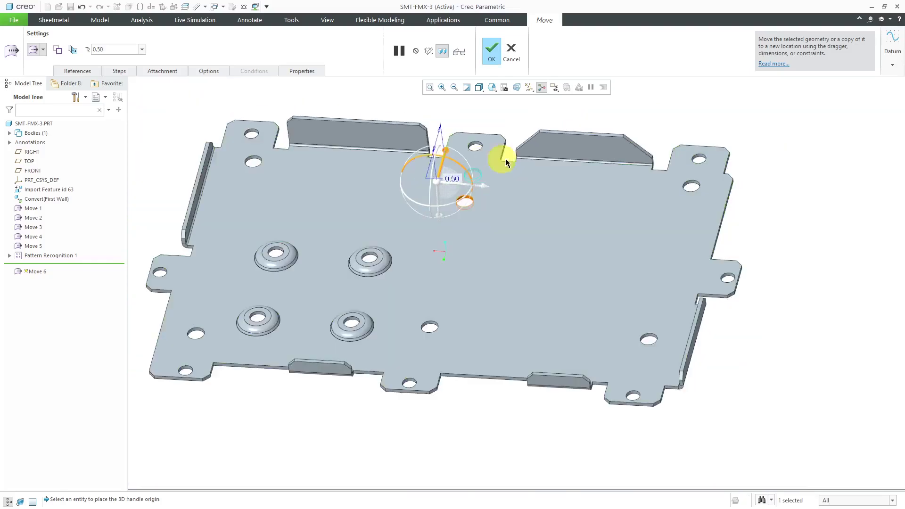
- Propagate the hole move to all instances of Pattern Recognition 1
{"action": "left_click", "coordinate": [215, 71]}
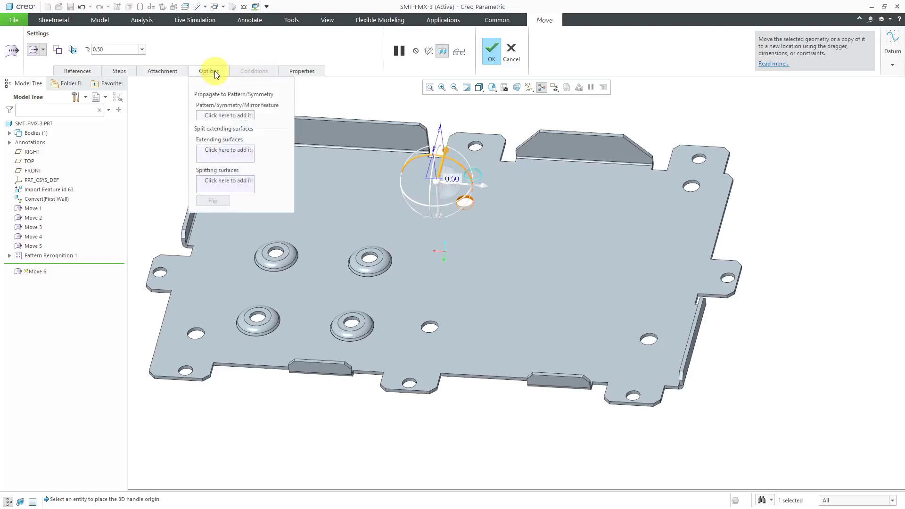
{"action": "left_click", "coordinate": [217, 116]}
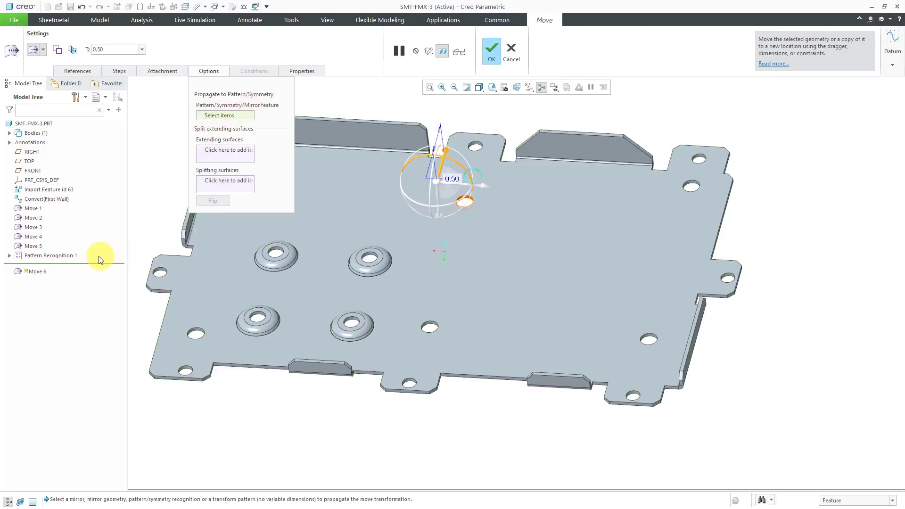
{"action": "left_click", "coordinate": [59, 256]}
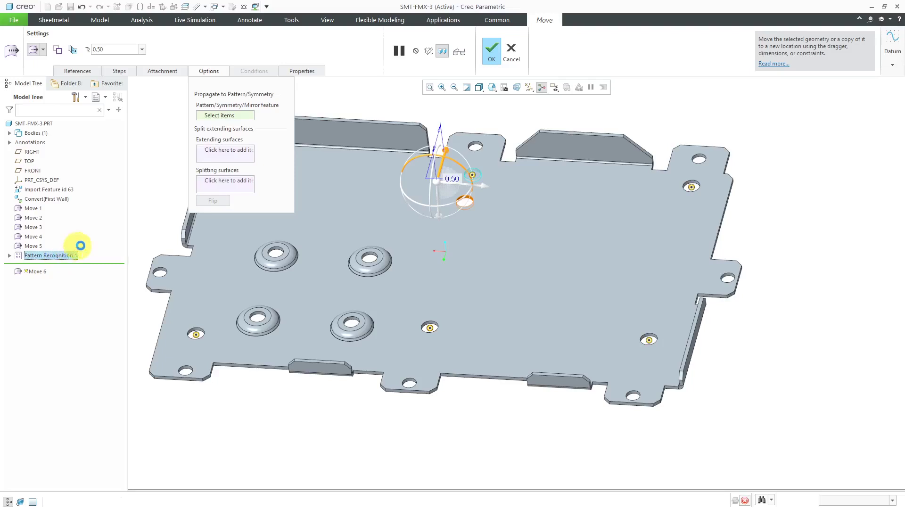
{"action": "left_click", "coordinate": [342, 329]}
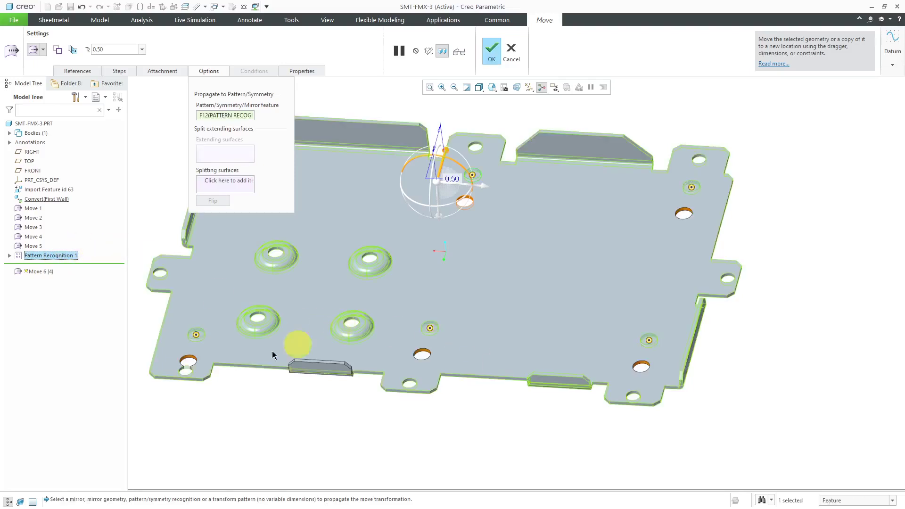
- Change the move distance to 0.25 and finish Move 6
{"action": "double_click", "coordinate": [452, 180]}
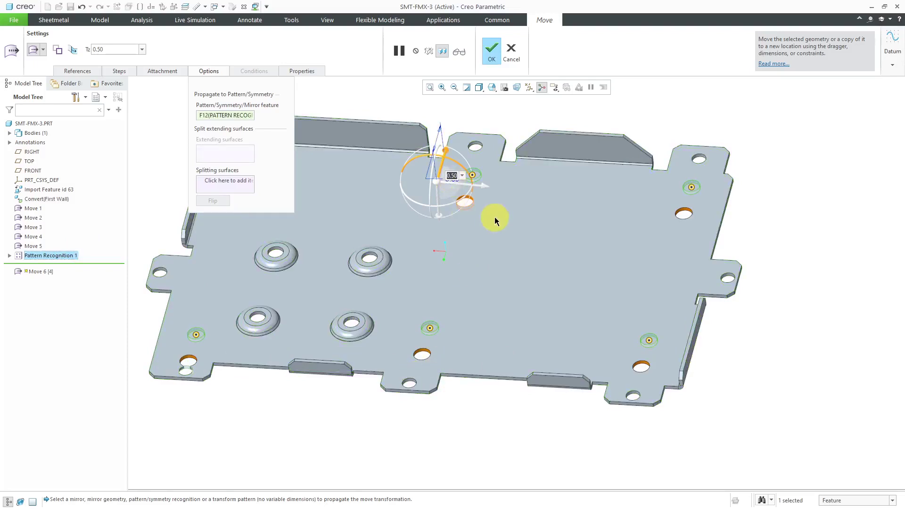
{"action": "type", "text": "0.25"}
{"action": "key", "text": "Return"}
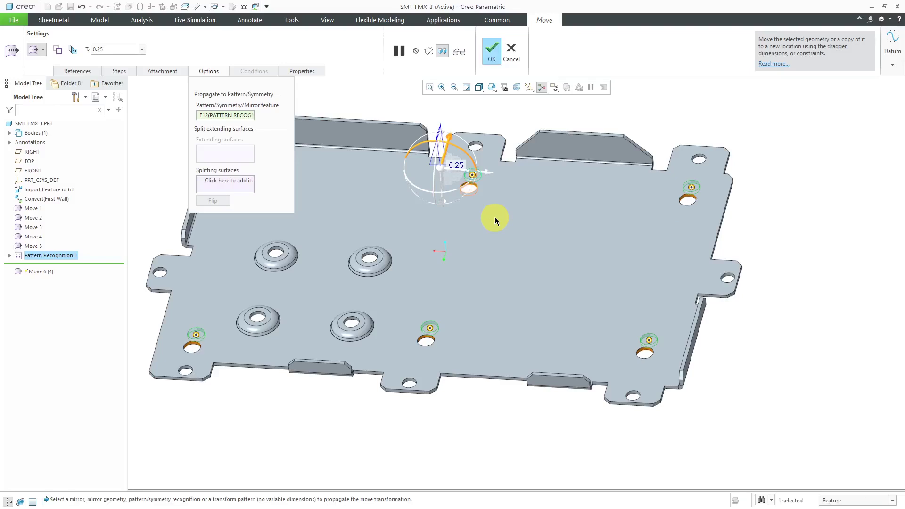
{"action": "left_click", "coordinate": [491, 58]}
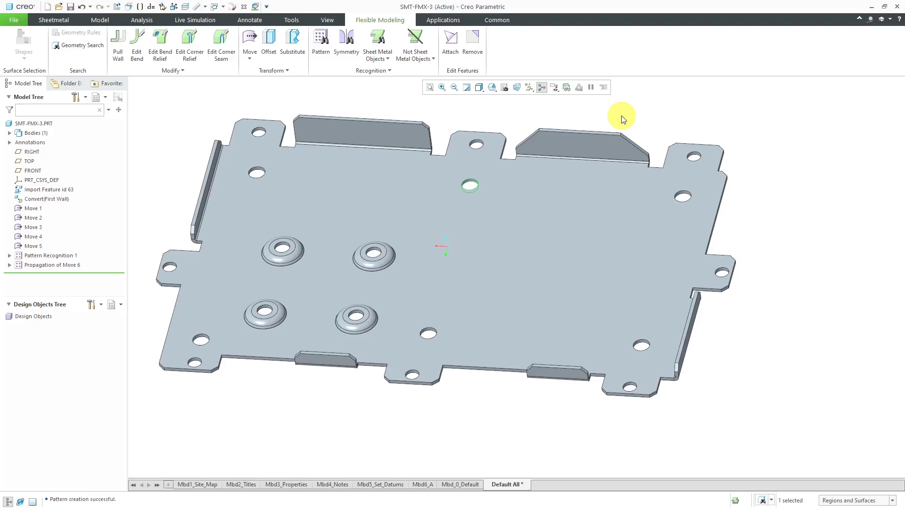
- Orbit to a close top-down view of the four bosses and box-select the upper-left one
{"action": "mouse_move", "coordinate": [606, 263]}
{"action": "middle_mouse_down"}
{"action": "mouse_move", "coordinate": [580, 239]}
{"action": "mouse_move", "coordinate": [522, 257]}
{"action": "mouse_move", "coordinate": [537, 295]}
{"action": "mouse_move", "coordinate": [525, 293]}
{"action": "middle_mouse_up"}
{"action": "scroll", "coordinate": [408, 310], "scroll_direction": "down", "scroll_amount": 2}
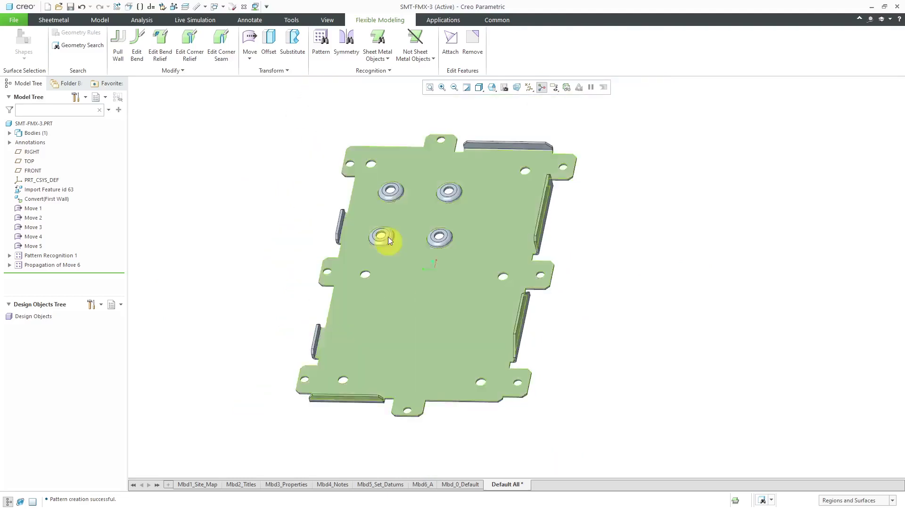
{"action": "scroll", "coordinate": [393, 234], "scroll_direction": "up", "scroll_amount": 4}
{"action": "middle_click_drag", "start_coordinate": [393, 234], "coordinate": [406, 244]}
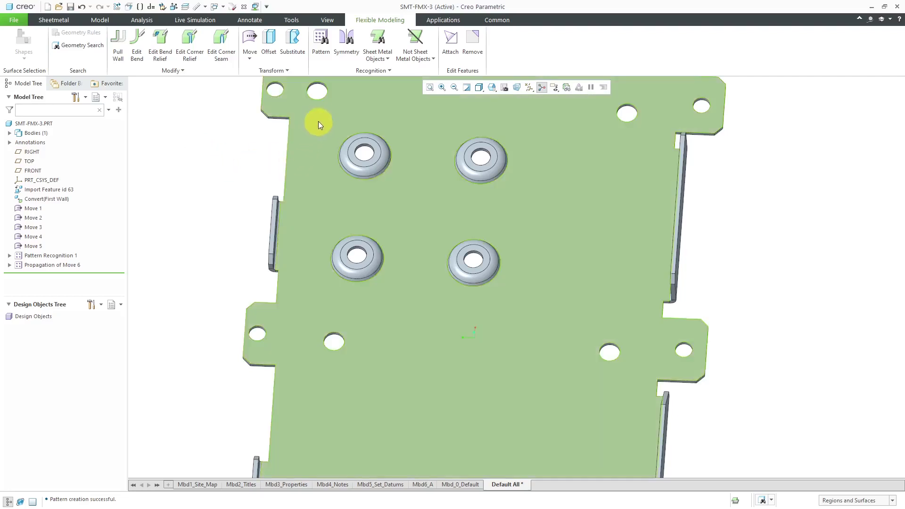
{"action": "left_click_drag", "start_coordinate": [320, 115], "coordinate": [409, 193]}
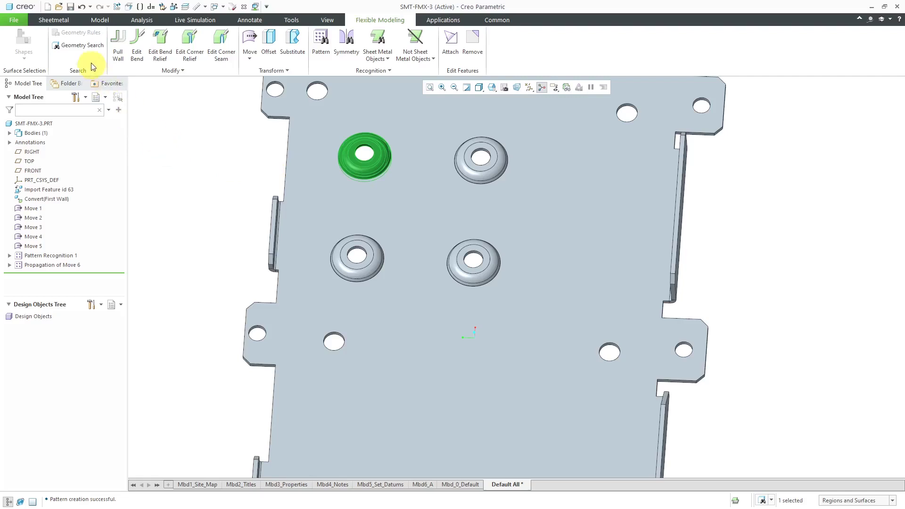
- Use Geometry Search for identical surfaces to select all four formed bosses
{"action": "left_click", "coordinate": [87, 48]}
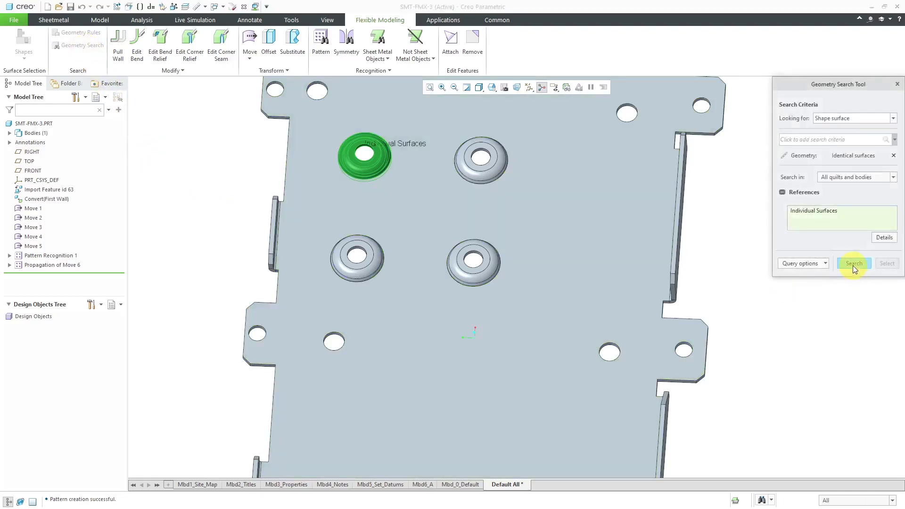
{"action": "left_click", "coordinate": [853, 265]}
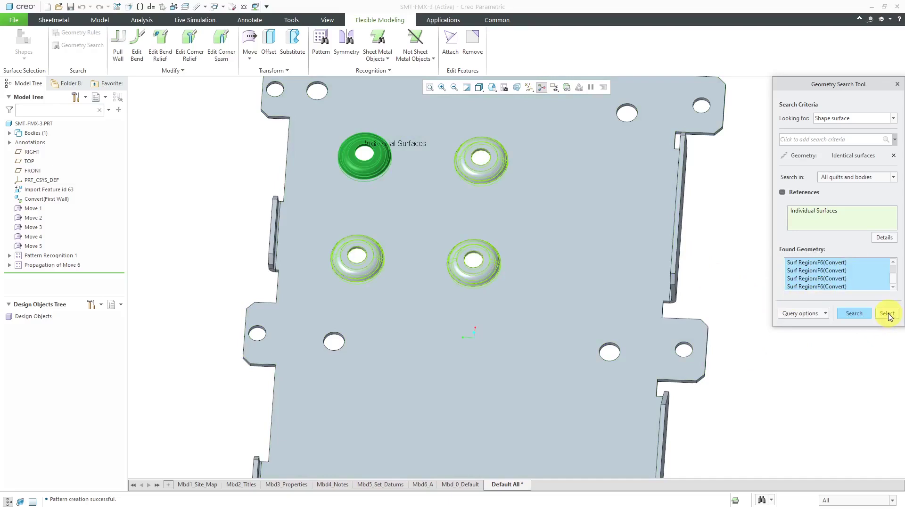
{"action": "left_click", "coordinate": [888, 315]}
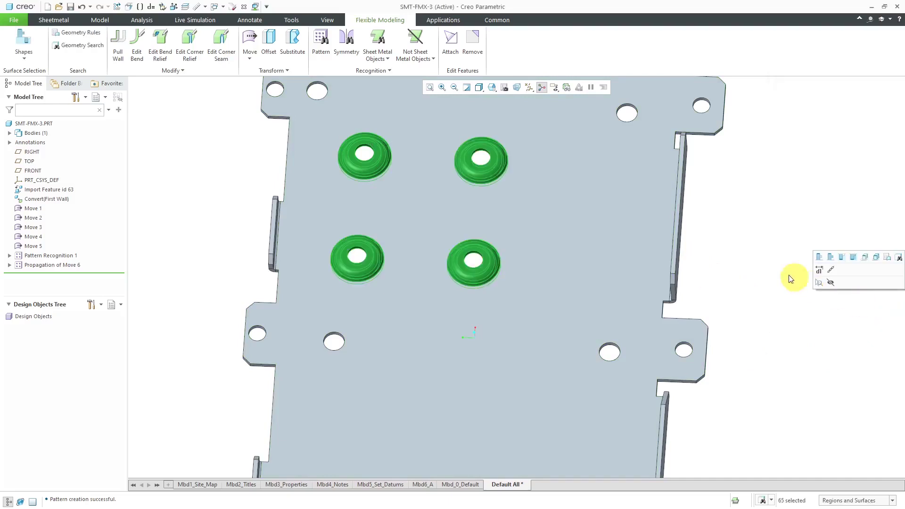
{"action": "right_click", "coordinate": [750, 237]}
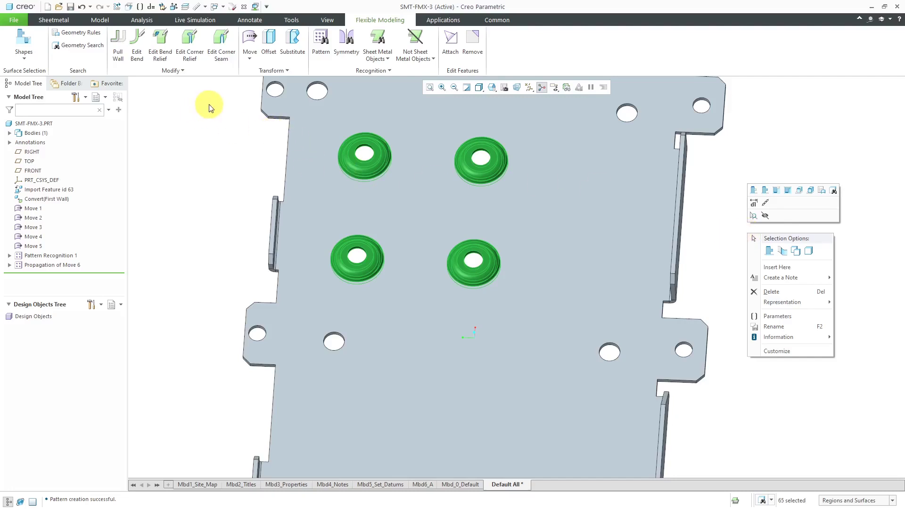
- Move the four bosses 1.50 sideways, with the dragger anchored near the top-left corner edge
{"action": "left_click", "coordinate": [250, 38]}
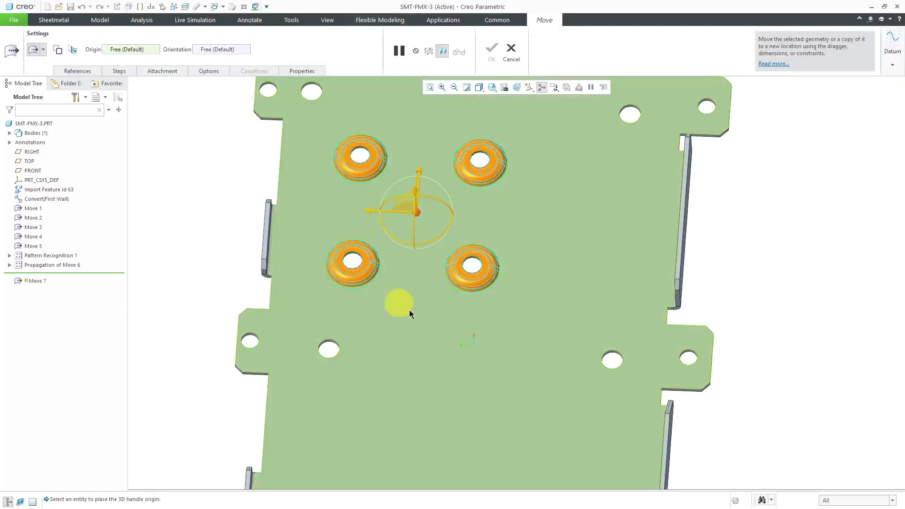
{"action": "scroll", "coordinate": [420, 316], "scroll_direction": "up", "scroll_amount": 3}
{"action": "left_click", "coordinate": [411, 152]}
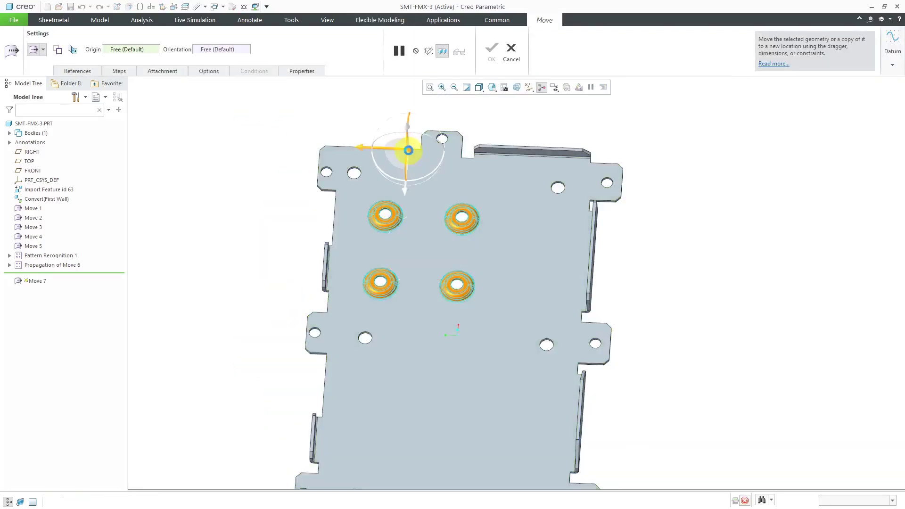
{"action": "left_click", "coordinate": [375, 142]}
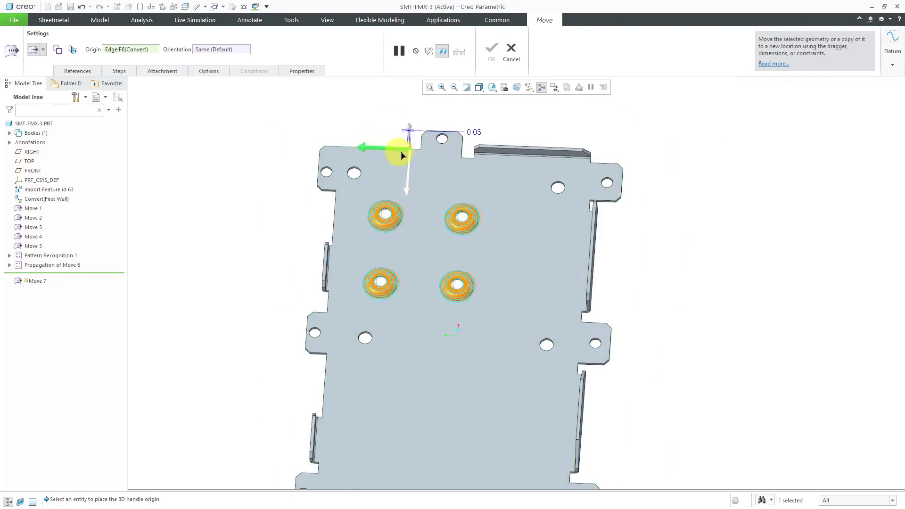
{"action": "left_click_drag", "start_coordinate": [414, 155], "coordinate": [466, 157]}
{"action": "left_click", "coordinate": [574, 136]}
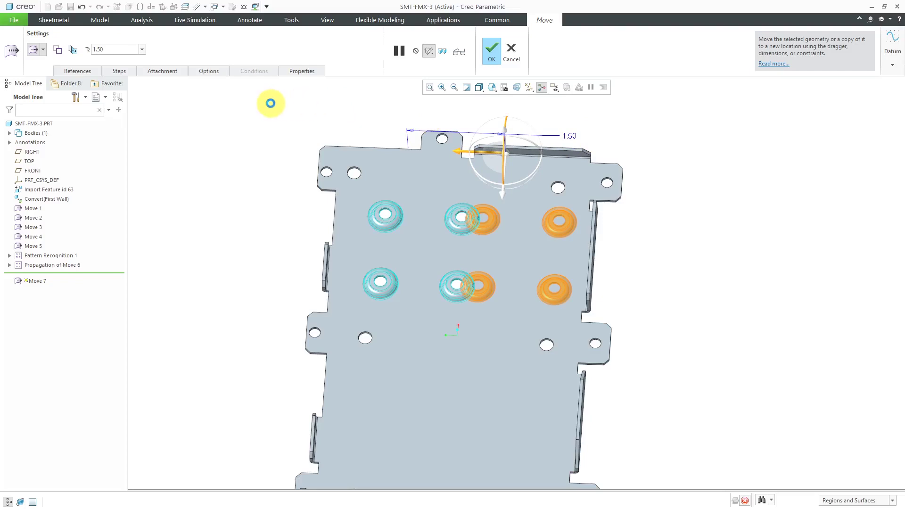
- Show the move as an outline preview and reposition the move handle onto a lower plate edge
{"action": "left_click", "coordinate": [270, 103]}
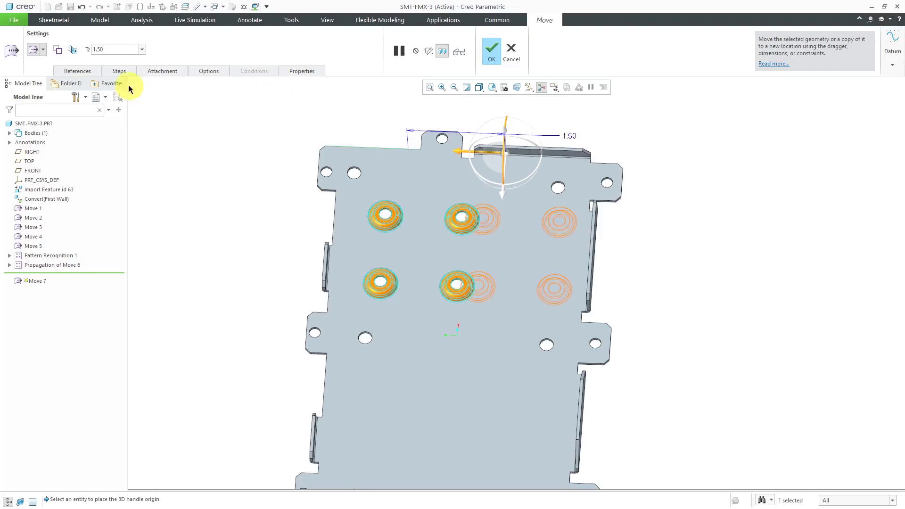
{"action": "left_click", "coordinate": [119, 72]}
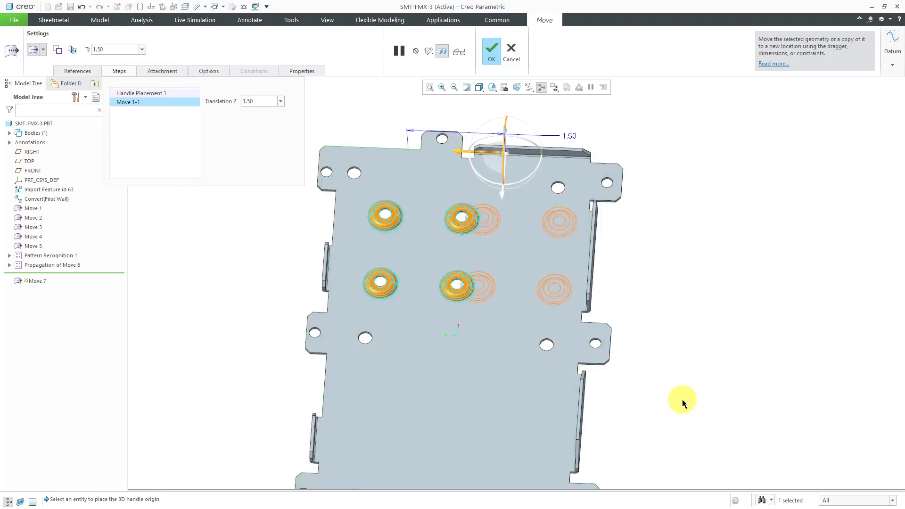
{"action": "middle_click_drag", "start_coordinate": [646, 352], "coordinate": [623, 336]}
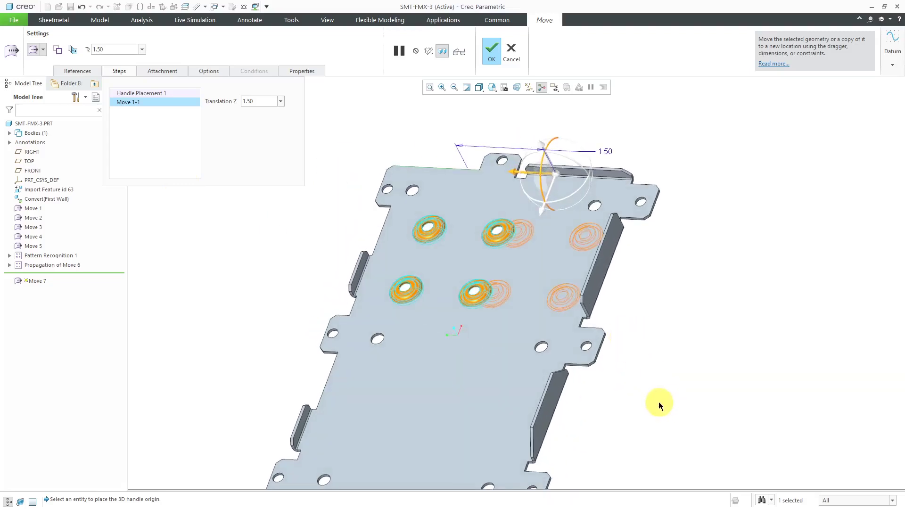
{"action": "left_click", "coordinate": [600, 347]}
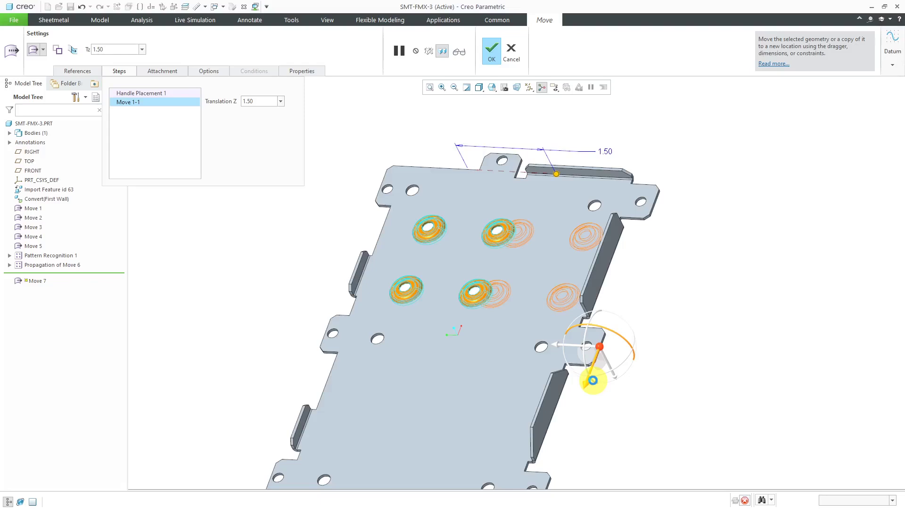
- Add a second handle placement and drag the bosses along Z for an initial offset
{"action": "left_click", "coordinate": [593, 380]}
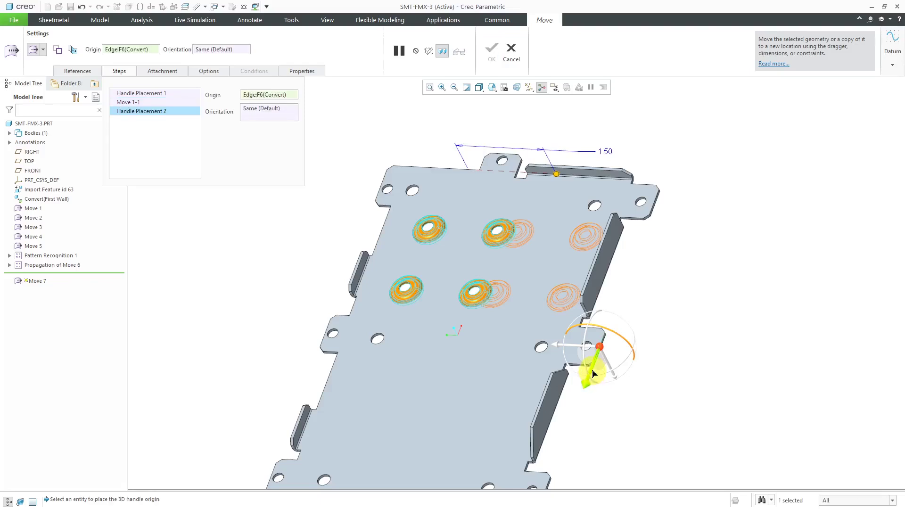
{"action": "left_click_drag", "start_coordinate": [592, 371], "coordinate": [563, 453]}
{"action": "left_click", "coordinate": [594, 261]}
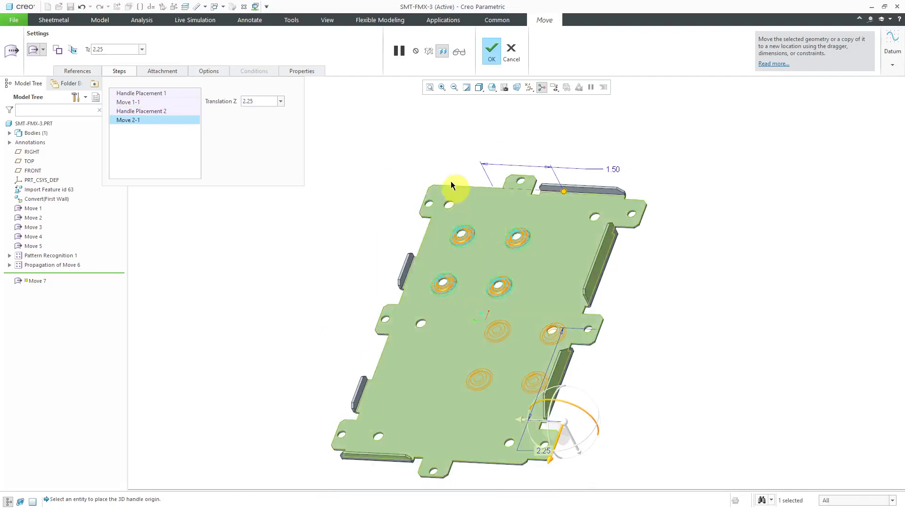
{"action": "left_click", "coordinate": [426, 52]}
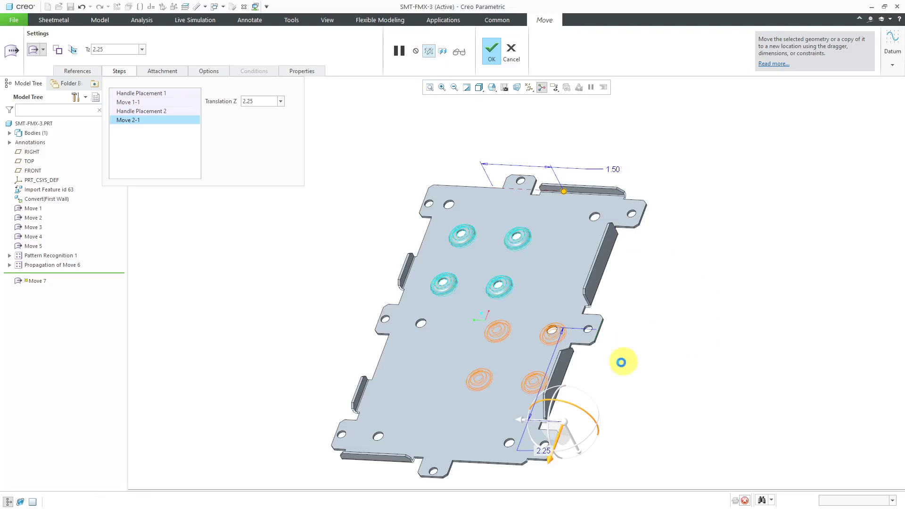
- Set the second offset to 3.00, switch the move to Copy, and finish Move 7
{"action": "middle_click_drag", "start_coordinate": [602, 375], "coordinate": [644, 373]}
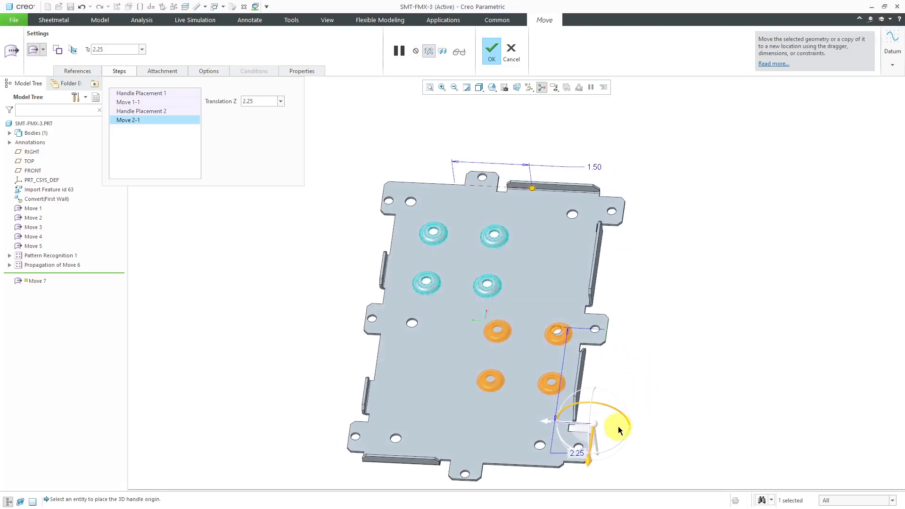
{"action": "left_click_drag", "start_coordinate": [594, 464], "coordinate": [593, 503]}
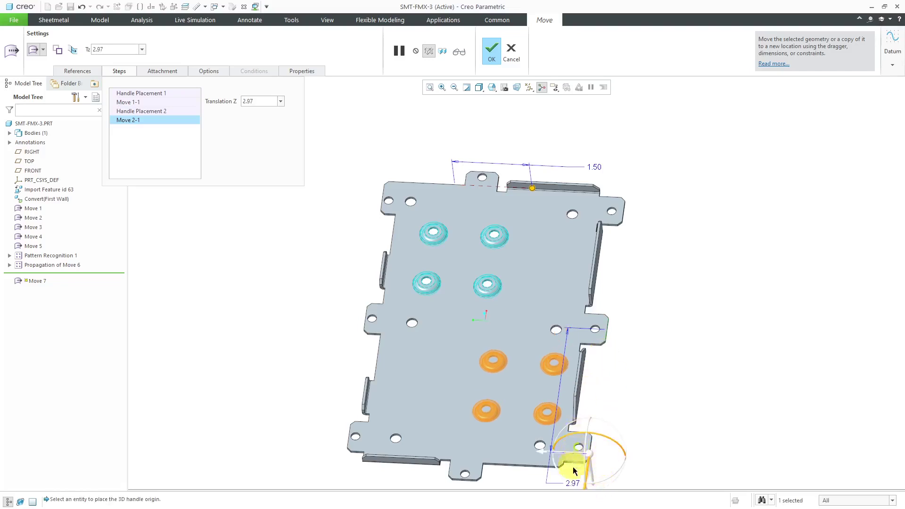
{"action": "double_click", "coordinate": [574, 481]}
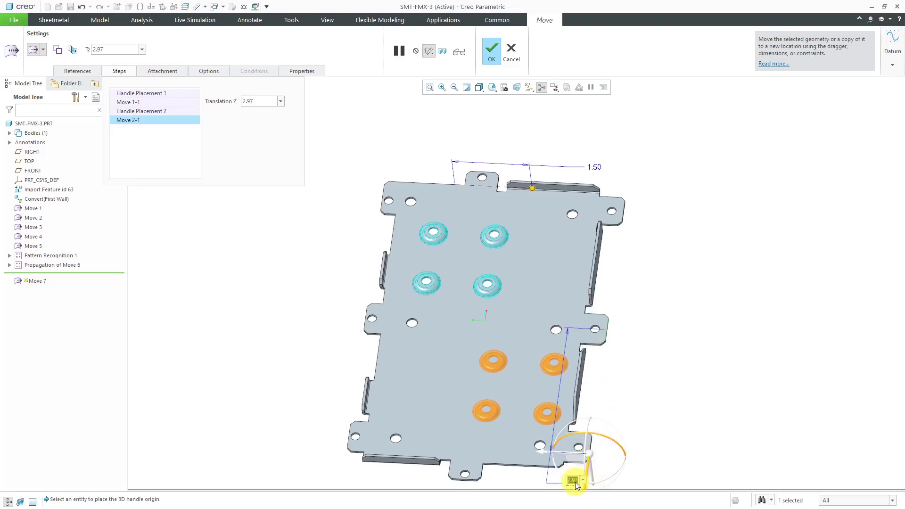
{"action": "left_click", "coordinate": [667, 356]}
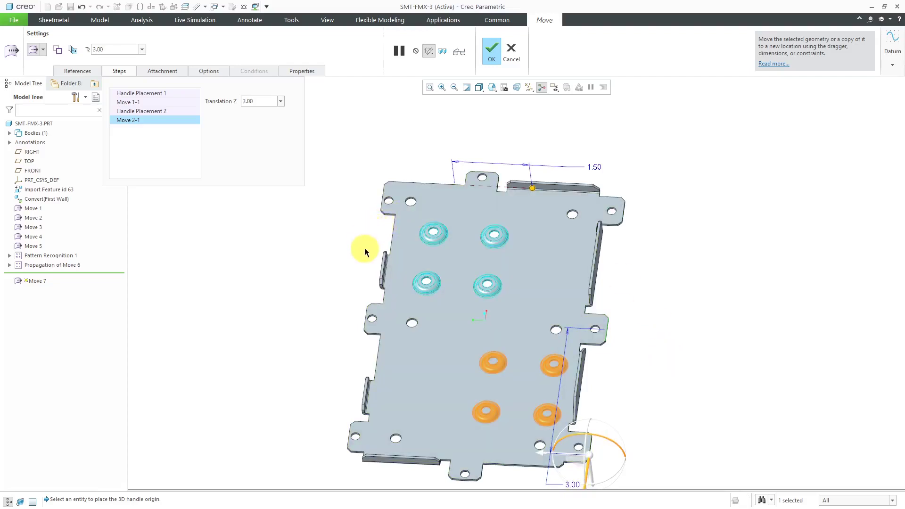
{"action": "left_click", "coordinate": [58, 50]}
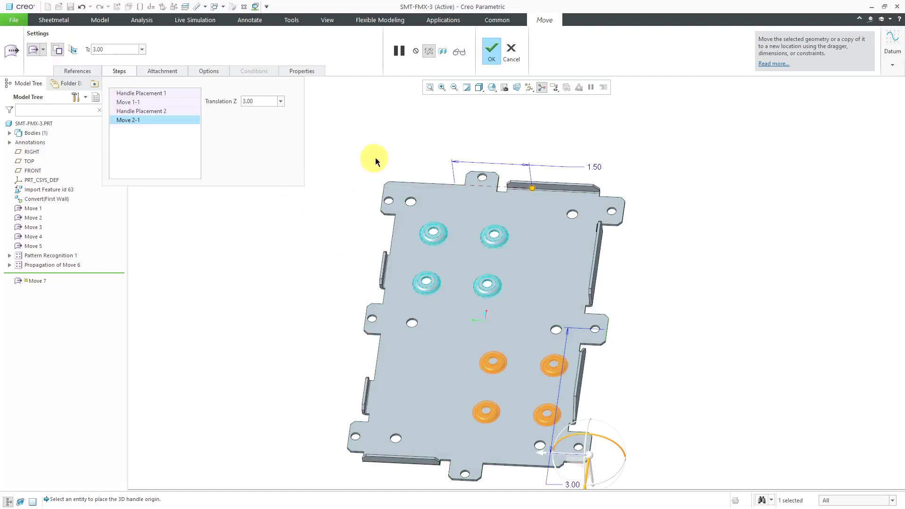
{"action": "left_click", "coordinate": [491, 51]}
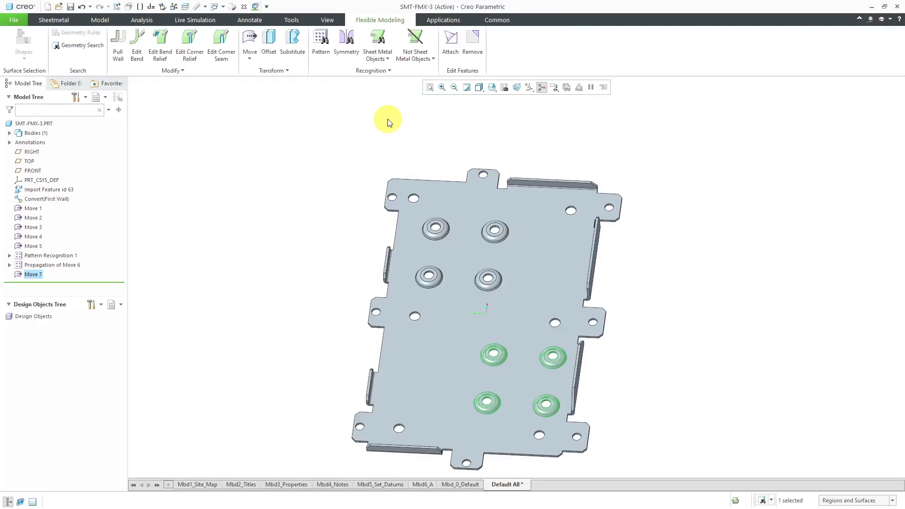
{"action": "left_click", "coordinate": [376, 135]}
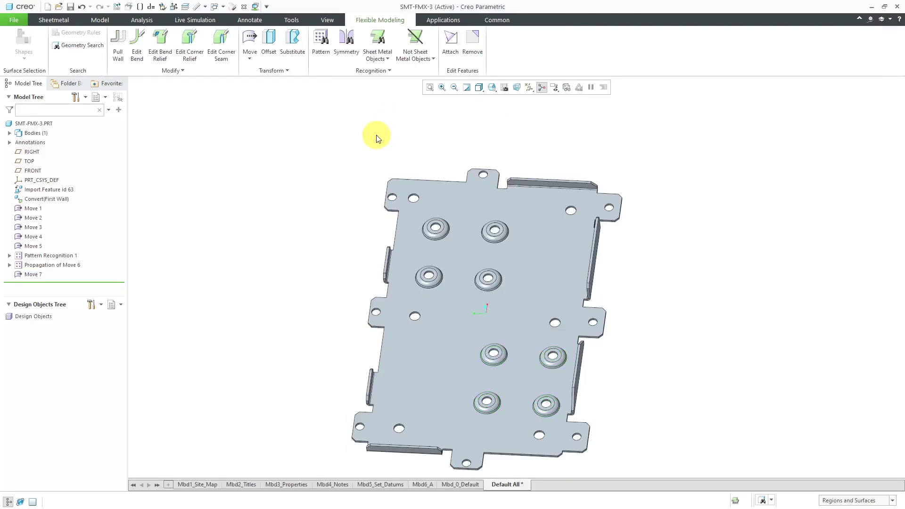